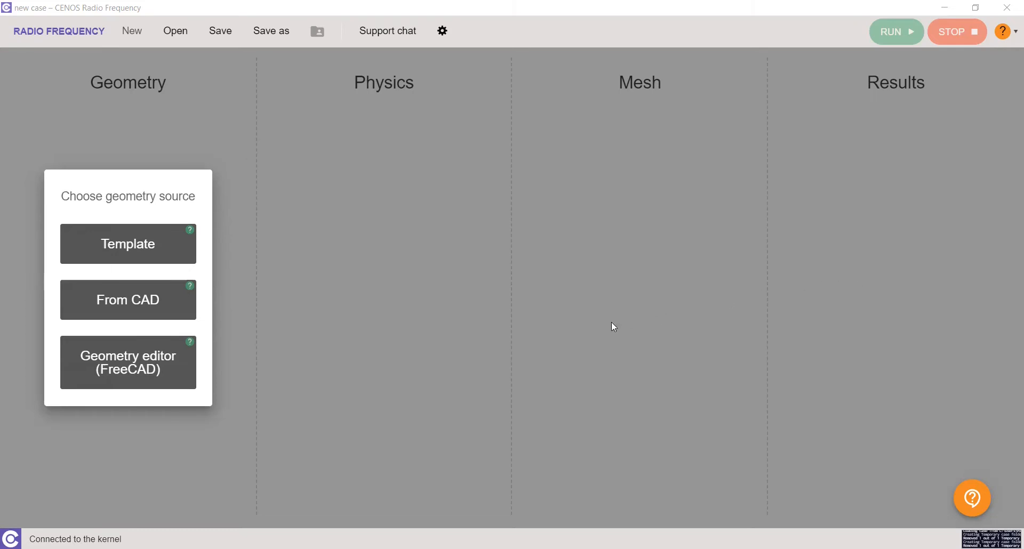
Import the geometry from CAD by opening IFA.step from the IFA folder
{"action": "left_click", "coordinate": [133, 302]}
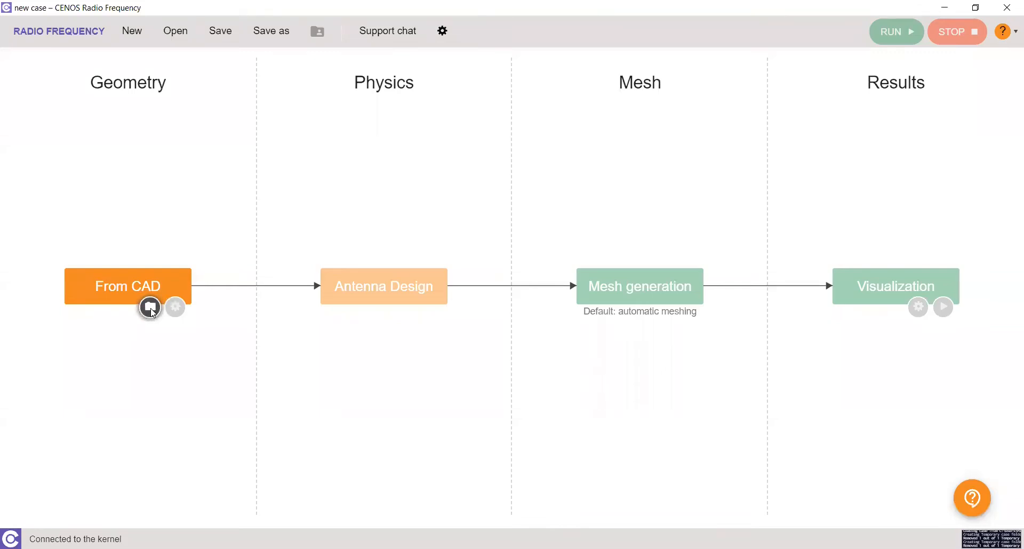
{"action": "left_click", "coordinate": [150, 308]}
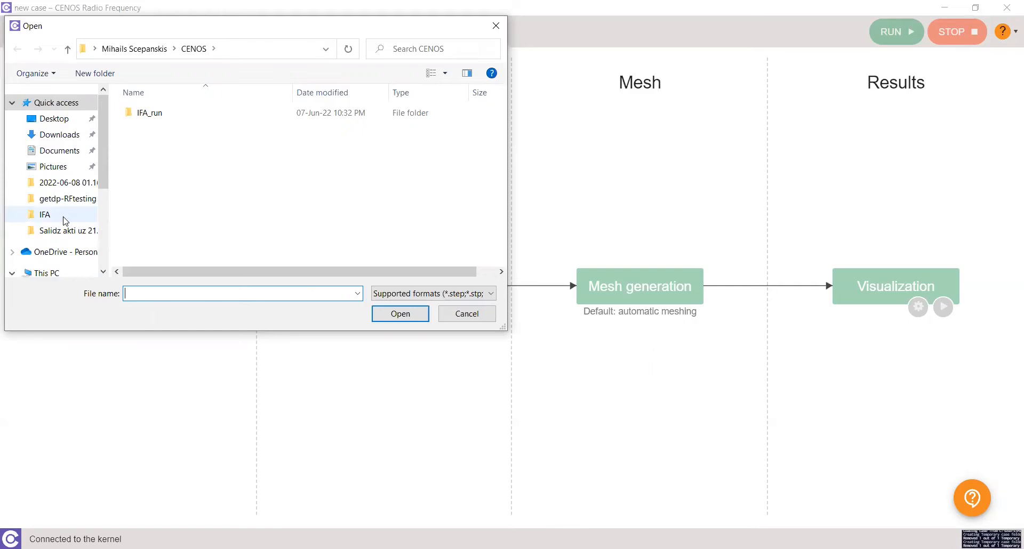
{"action": "left_click", "coordinate": [45, 215]}
{"action": "left_click", "coordinate": [140, 113]}
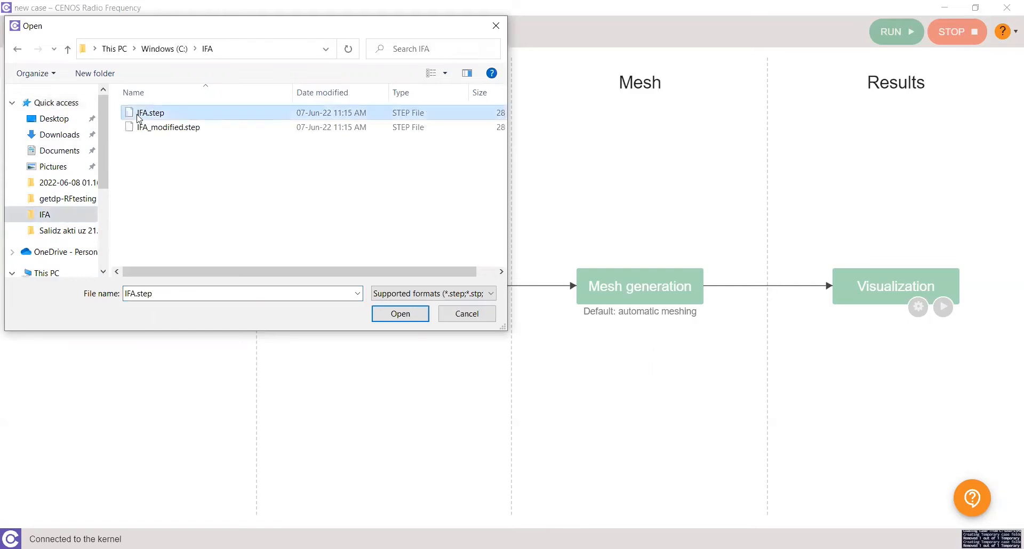
{"action": "left_click", "coordinate": [401, 314]}
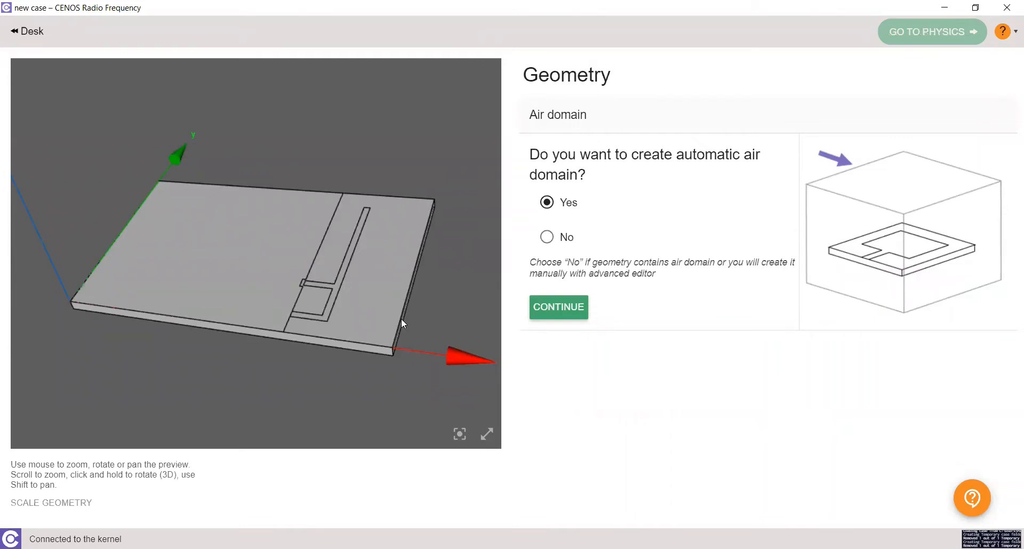
Keep automatic air domain creation and choose the Microstrip / PCB application
{"action": "left_click_drag", "start_coordinate": [418, 241], "coordinate": [409, 259]}
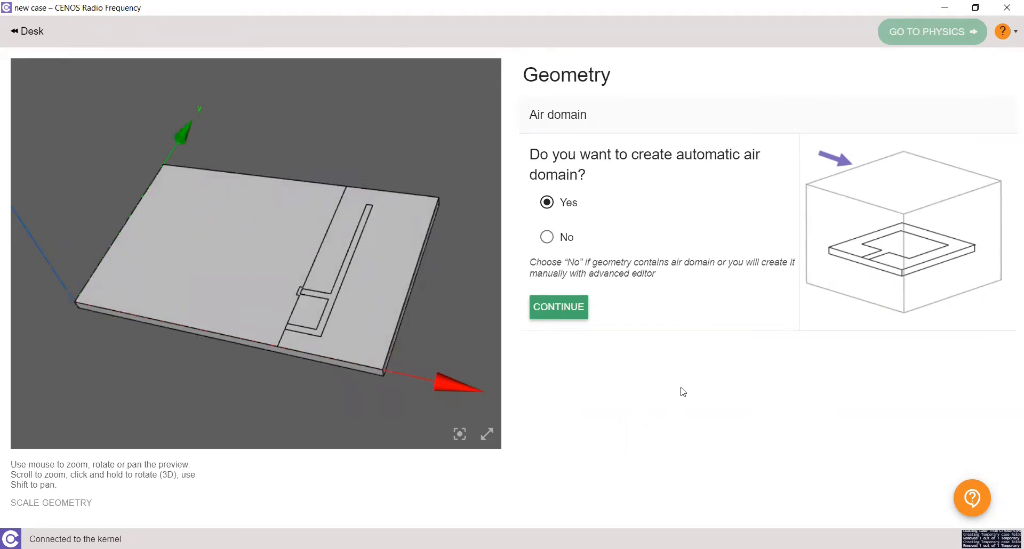
{"action": "left_click", "coordinate": [564, 301]}
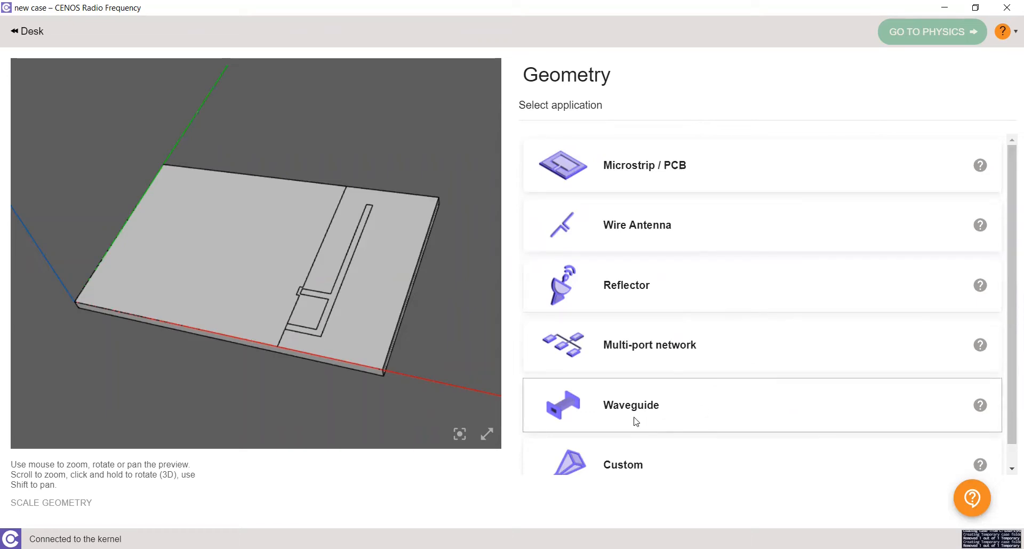
{"action": "scroll", "coordinate": [635, 421], "scroll_direction": "down", "scroll_amount": 1}
{"action": "scroll", "coordinate": [635, 421], "scroll_direction": "up", "scroll_amount": 1}
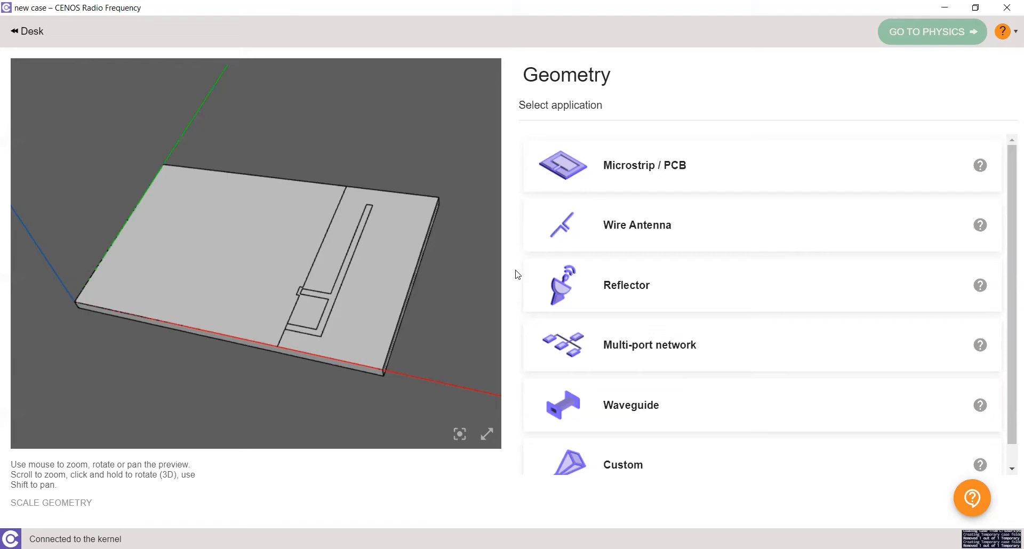
{"action": "left_click", "coordinate": [649, 179]}
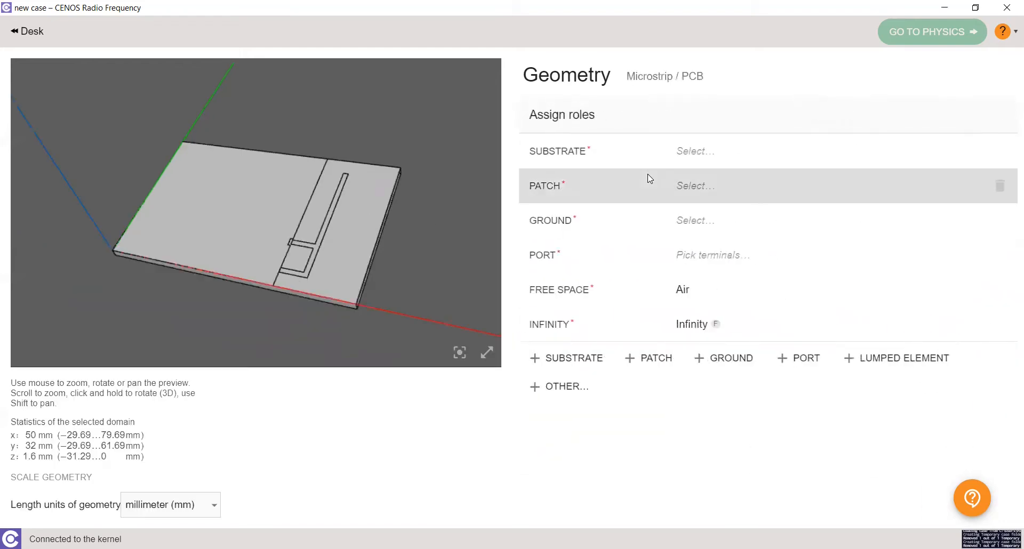
Assign the board solid, Solid_1, as the substrate
{"action": "left_click", "coordinate": [679, 160]}
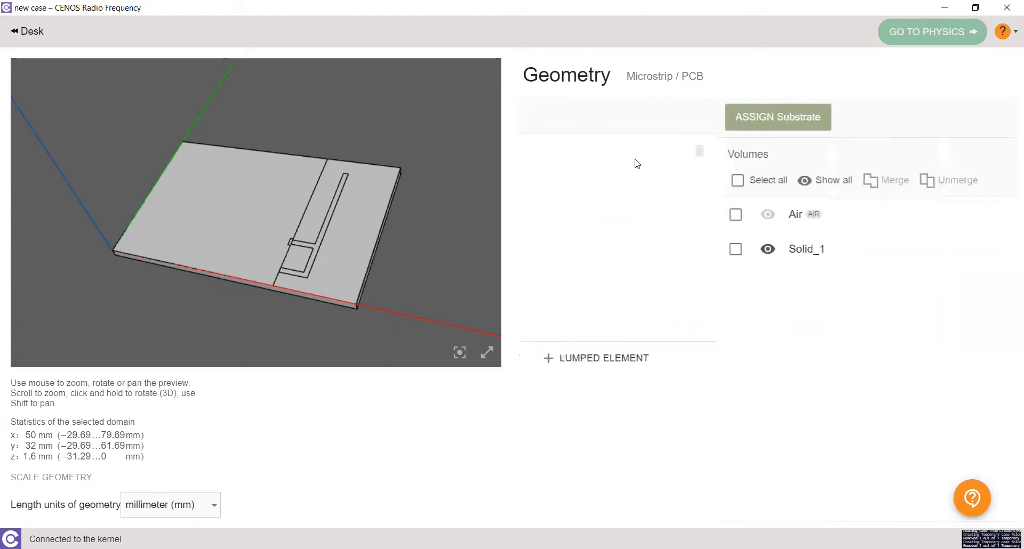
{"action": "left_click", "coordinate": [252, 222]}
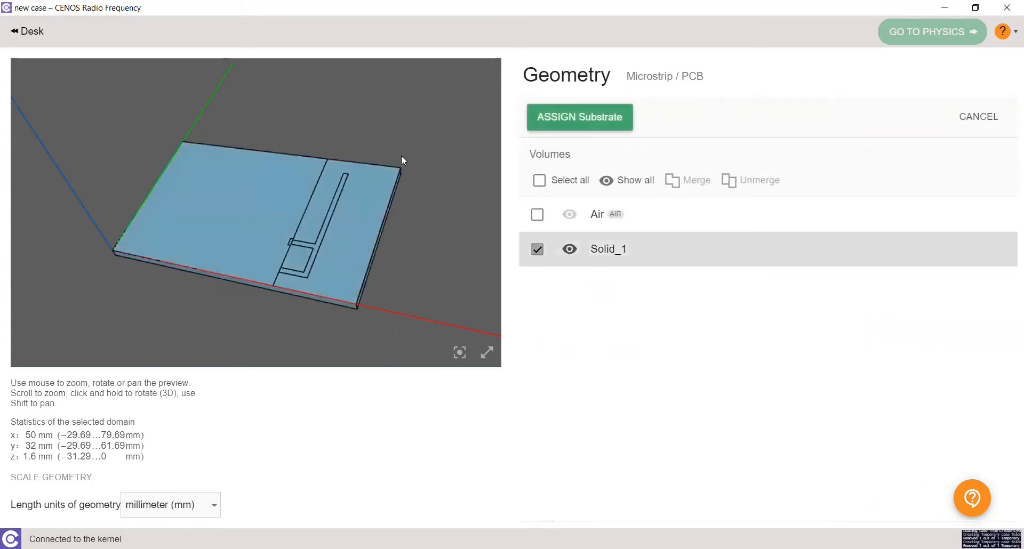
{"action": "left_click", "coordinate": [584, 123]}
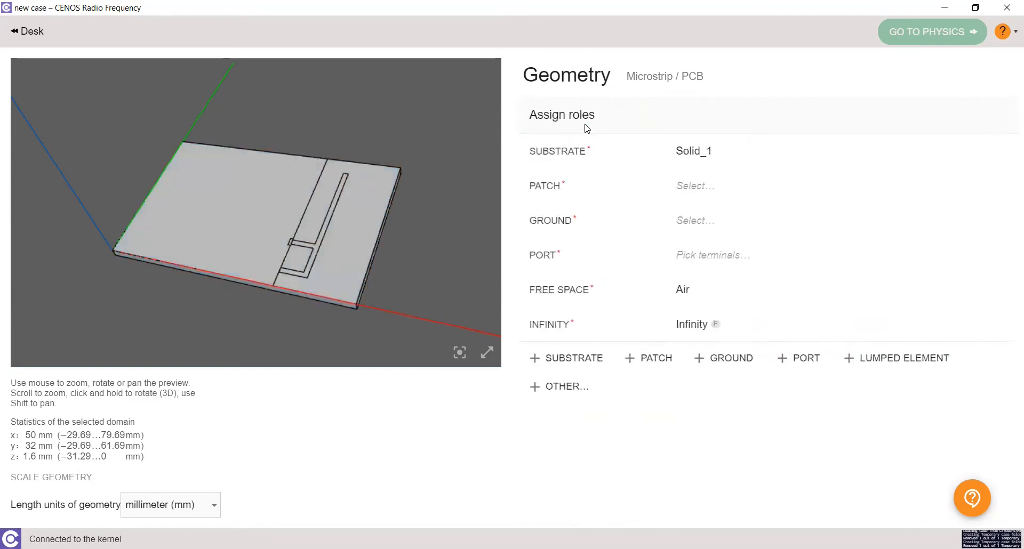
Assign the antenna trace face, Face_8, as the patch from the face list
{"action": "left_click", "coordinate": [679, 187]}
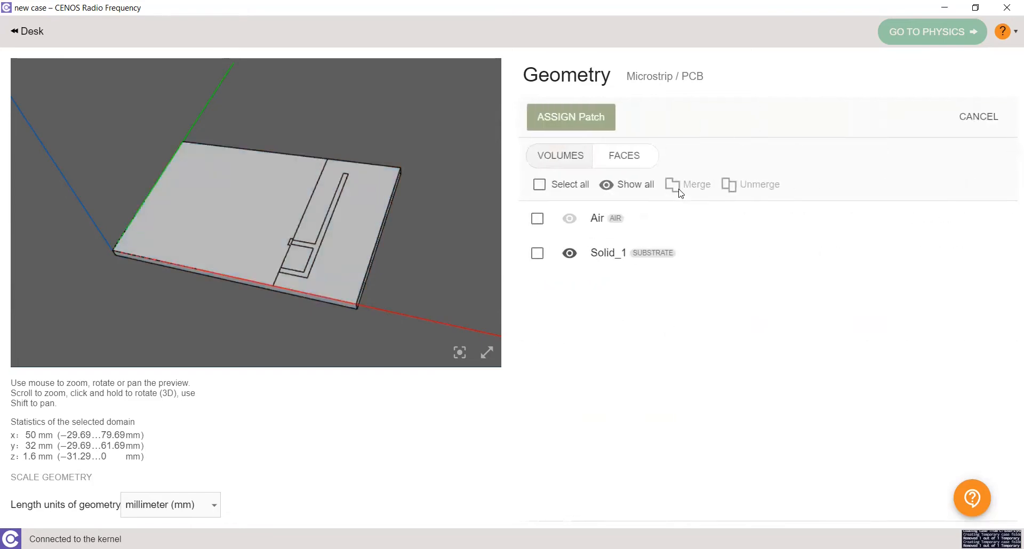
{"action": "left_click", "coordinate": [625, 158]}
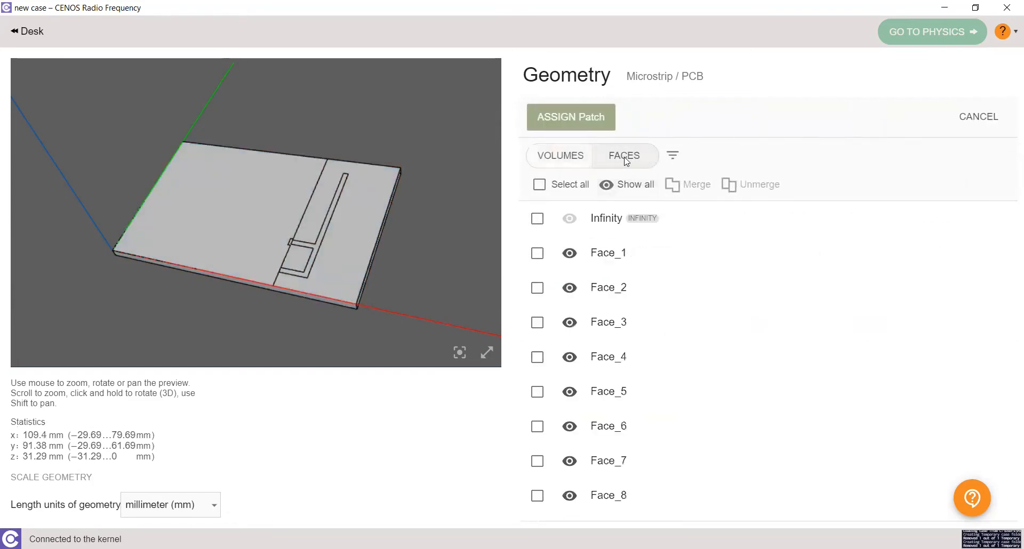
{"action": "left_click", "coordinate": [327, 221]}
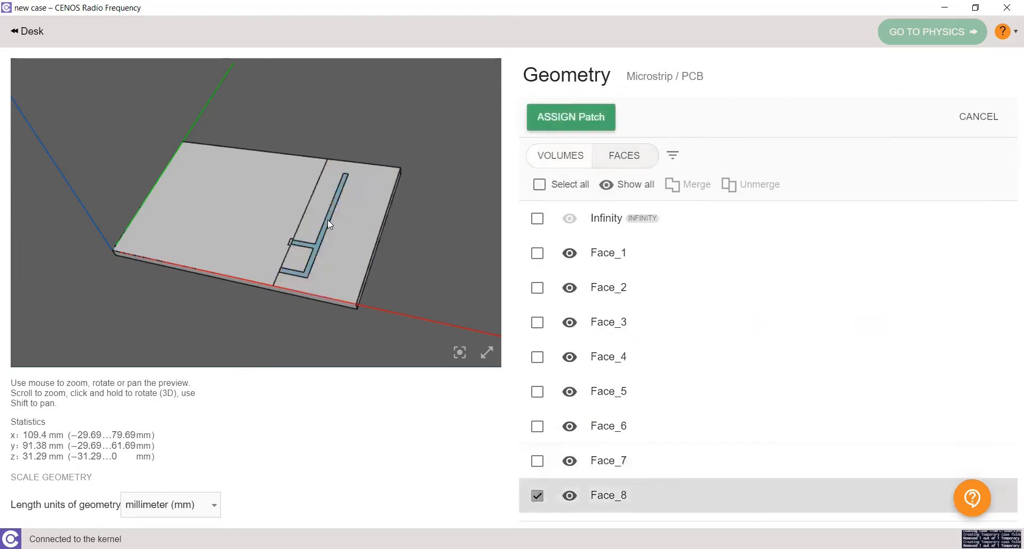
{"action": "left_click", "coordinate": [552, 118]}
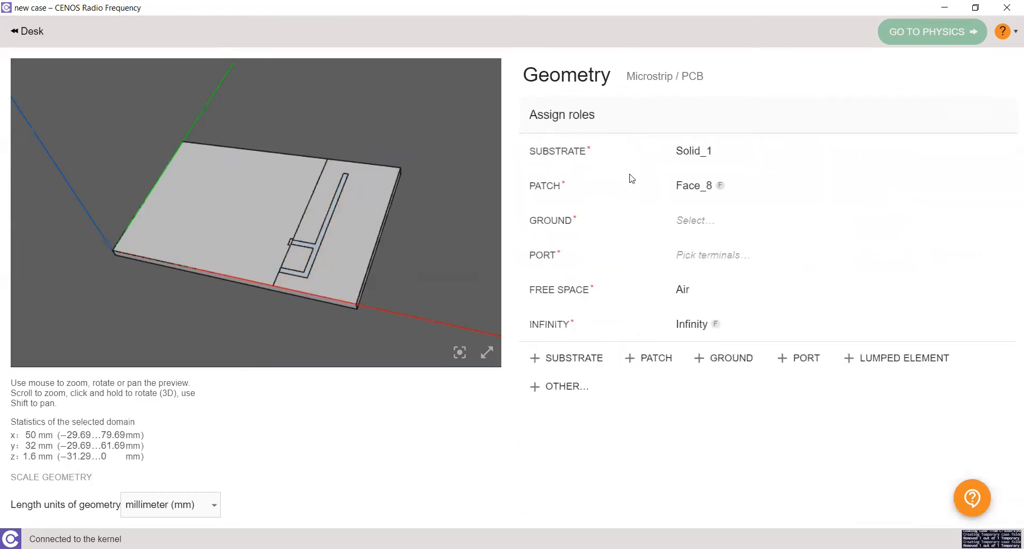
Assign the large rectangular copper face on the board as ground
{"action": "left_click", "coordinate": [696, 220]}
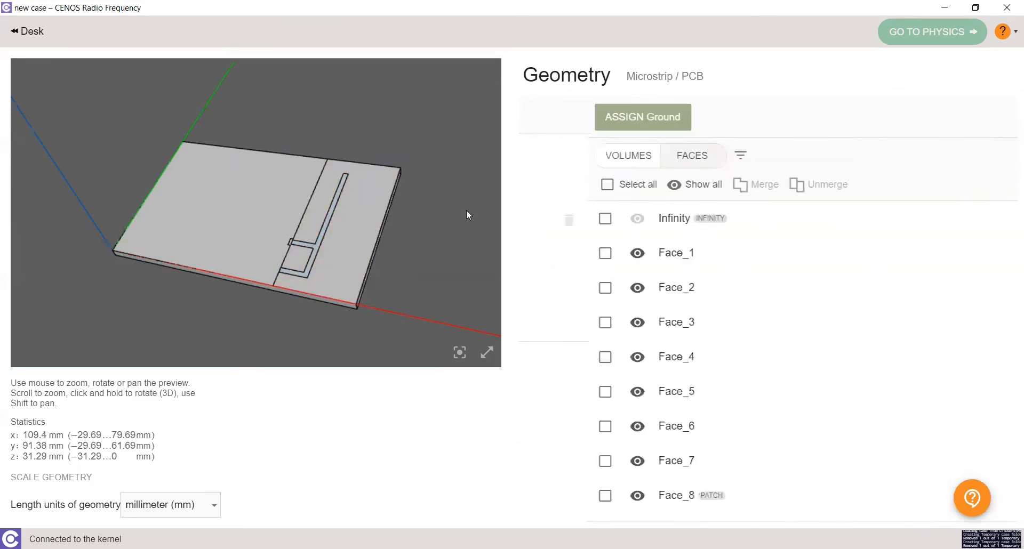
{"action": "left_click", "coordinate": [235, 201]}
{"action": "left_click", "coordinate": [578, 116]}
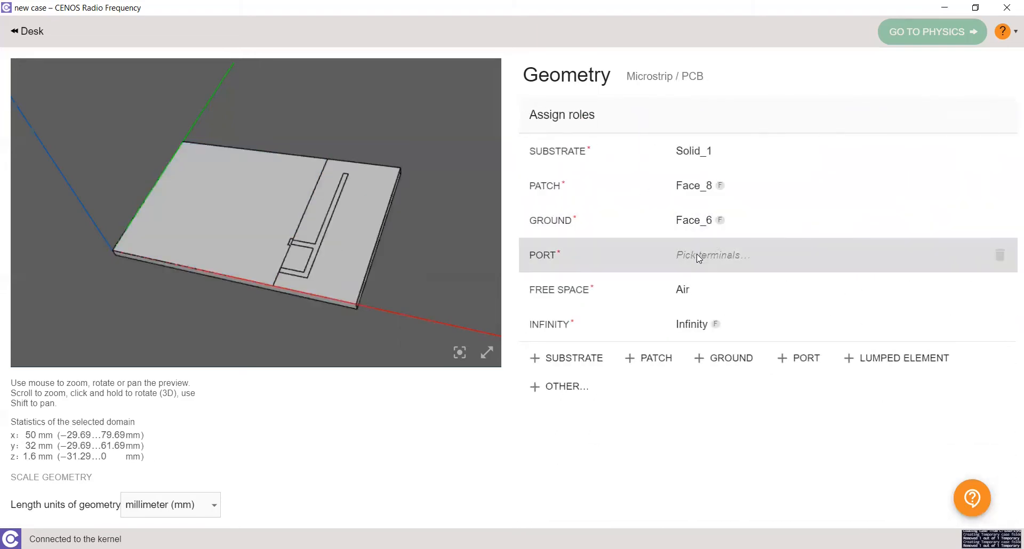
Define the port by picking two terminal points across the small feed gap between trace and ground
{"action": "left_click", "coordinate": [696, 254]}
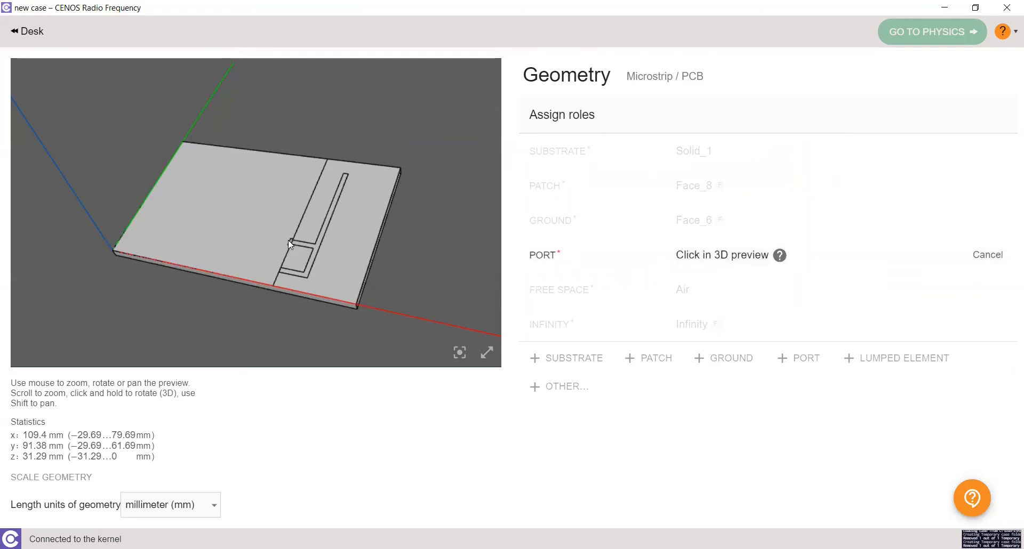
{"action": "scroll", "coordinate": [288, 240], "scroll_direction": "down", "scroll_amount": 3}
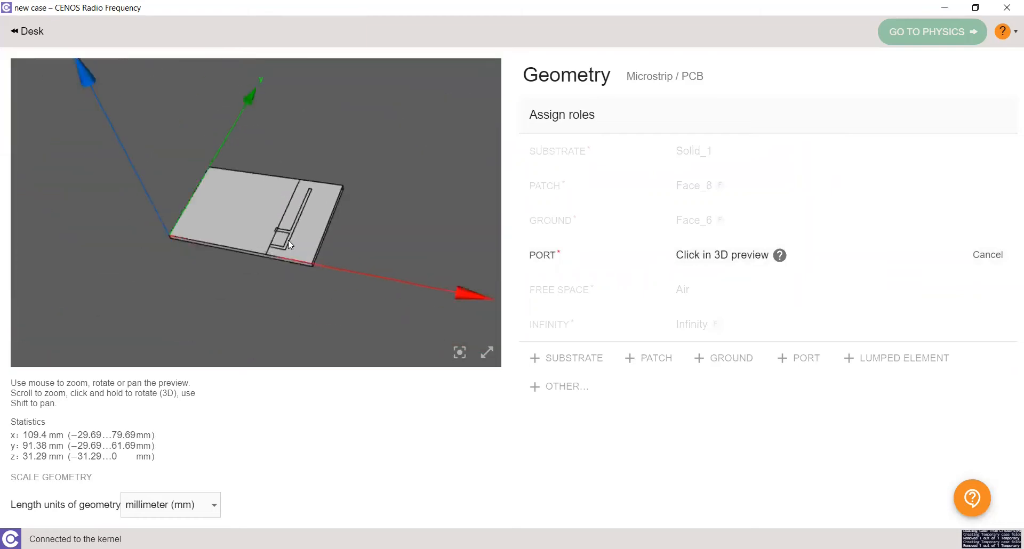
{"action": "scroll", "coordinate": [288, 245], "scroll_direction": "up", "scroll_amount": 2}
{"action": "left_click_drag", "start_coordinate": [288, 240], "coordinate": [282, 230], "text": "shift"}
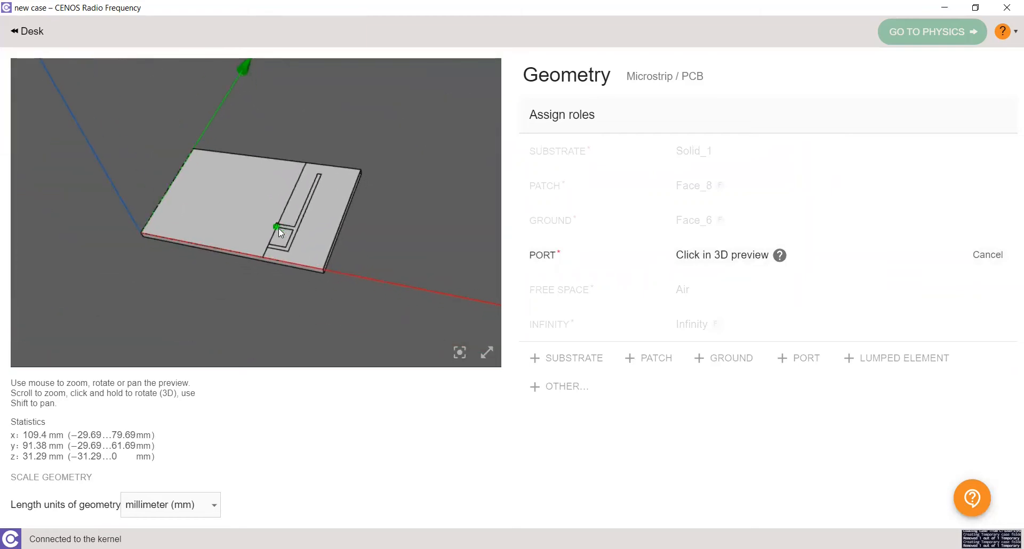
{"action": "scroll", "coordinate": [278, 229], "scroll_direction": "up", "scroll_amount": 5}
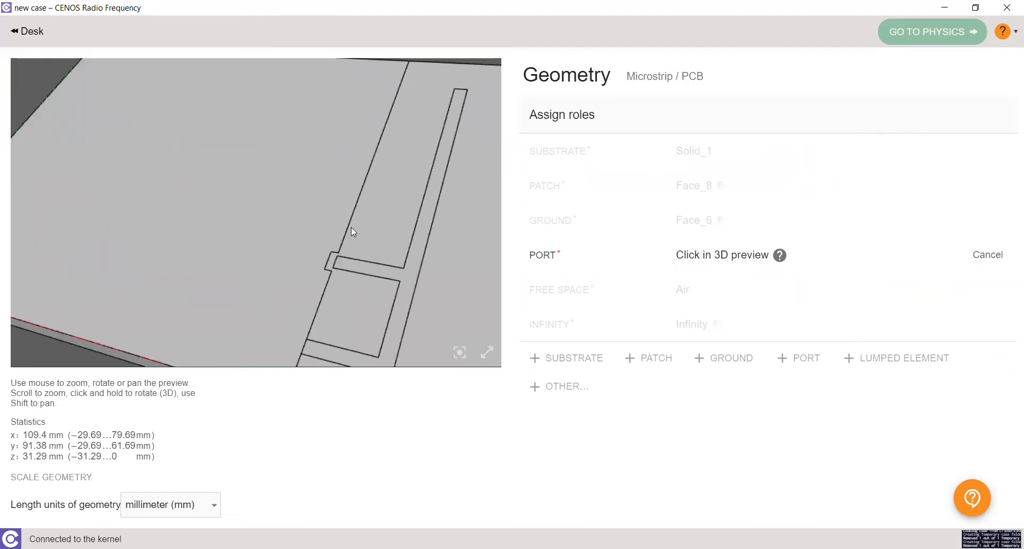
{"action": "left_click", "coordinate": [327, 261]}
{"action": "left_click", "coordinate": [335, 261]}
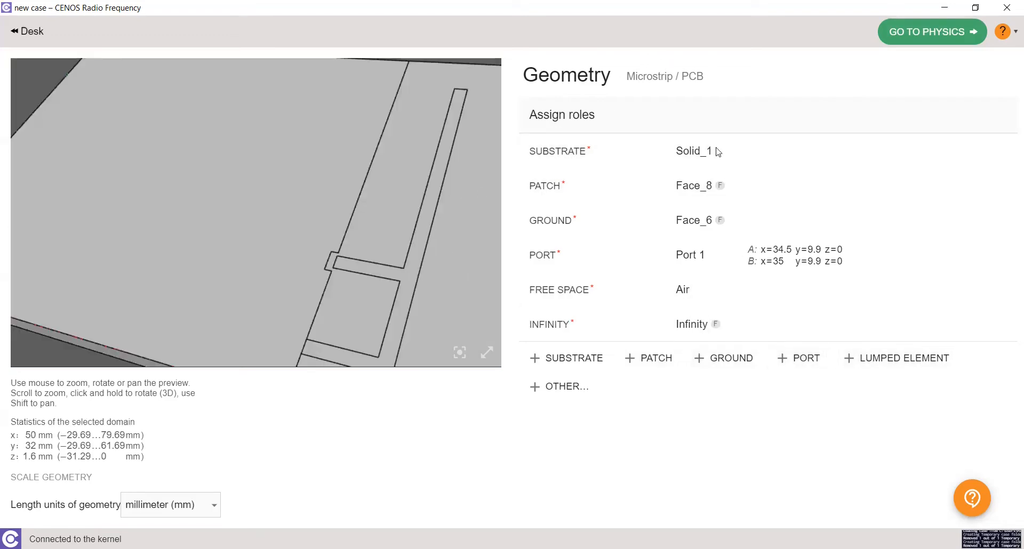
Proceed to physics and switch the frequency setting to Multiple Frequencies
{"action": "left_click", "coordinate": [927, 33]}
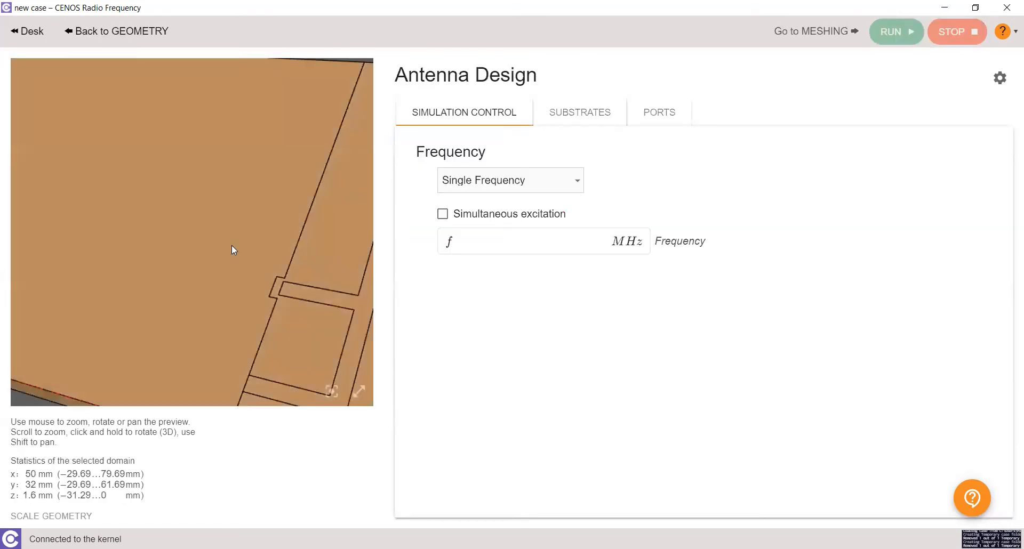
{"action": "scroll", "coordinate": [231, 245], "scroll_direction": "down", "scroll_amount": 8}
{"action": "scroll", "coordinate": [232, 245], "scroll_direction": "up", "scroll_amount": 5}
{"action": "scroll", "coordinate": [231, 245], "scroll_direction": "down", "scroll_amount": 1}
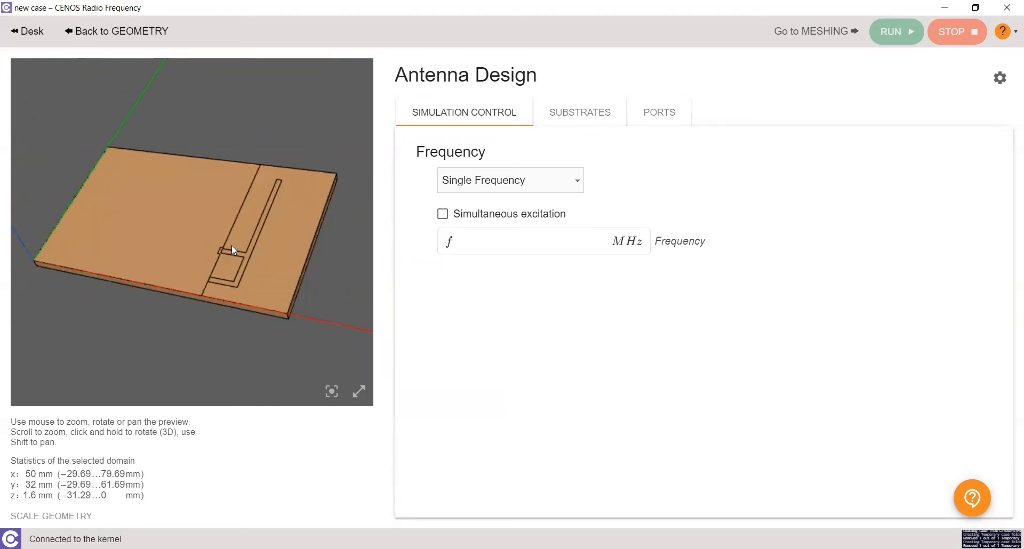
{"action": "left_click", "coordinate": [465, 180]}
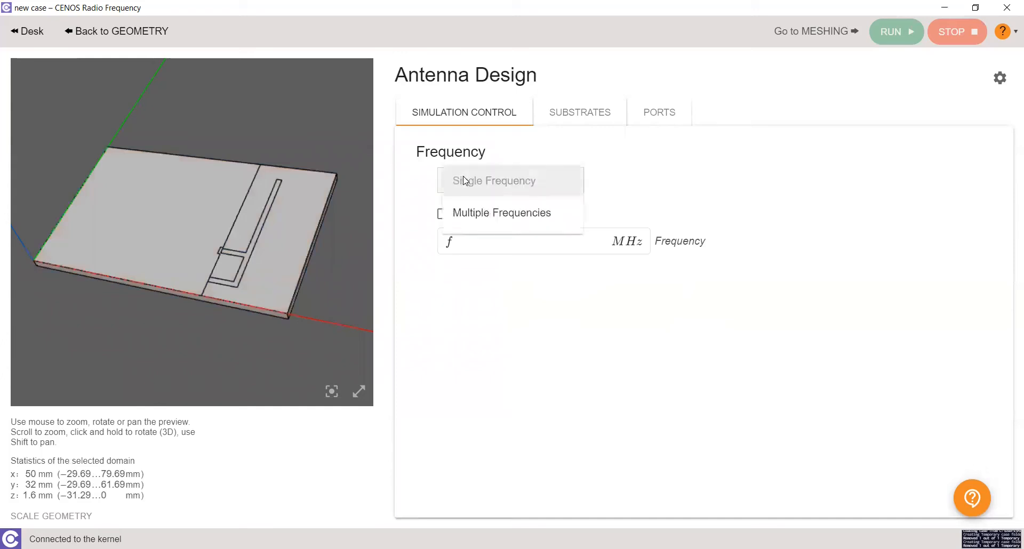
{"action": "left_click", "coordinate": [474, 214]}
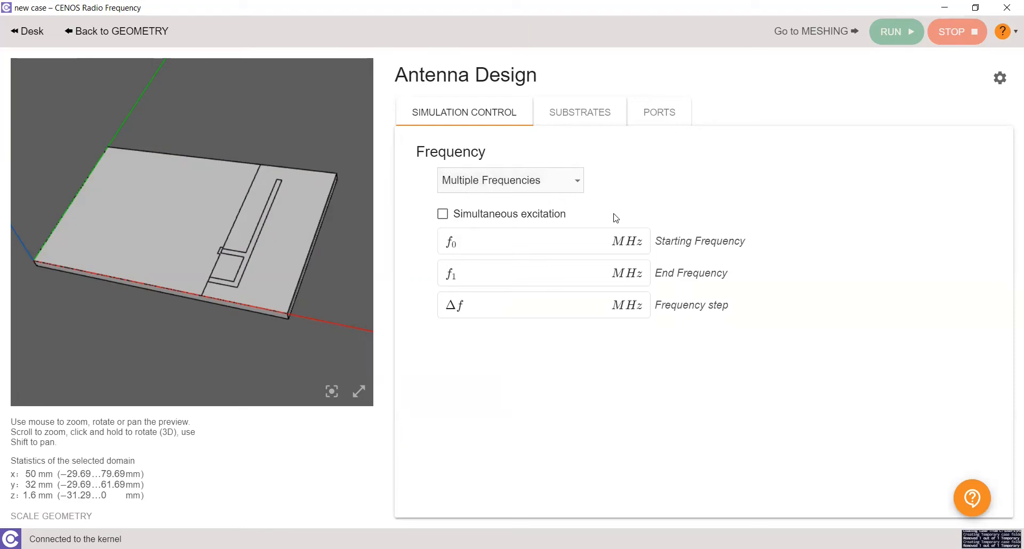
Set the starting frequency to 2125 MHz, end frequency to 2275 MHz and frequency step to 25 MHz
{"action": "left_click", "coordinate": [566, 245]}
{"action": "type", "text": "2125"}
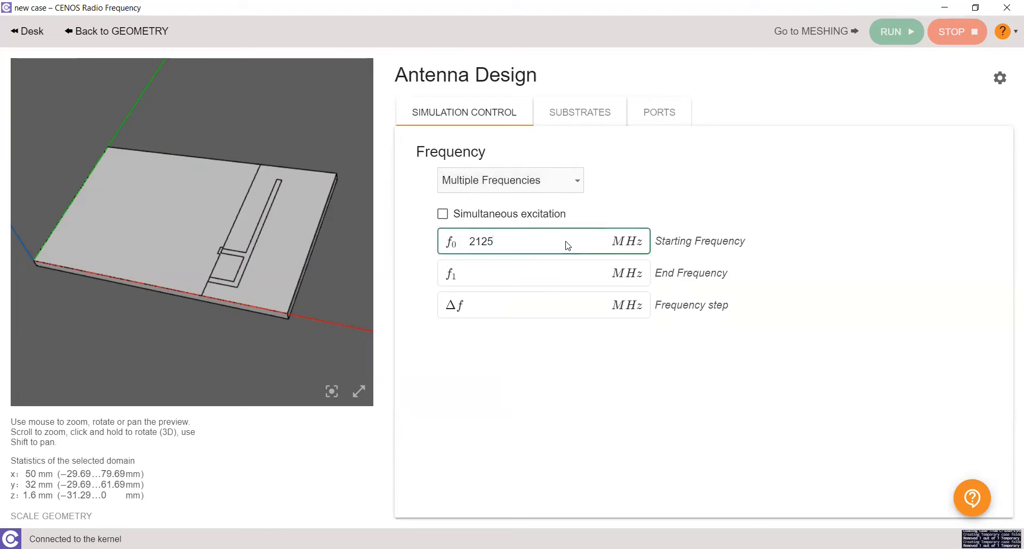
{"action": "left_click", "coordinate": [539, 277]}
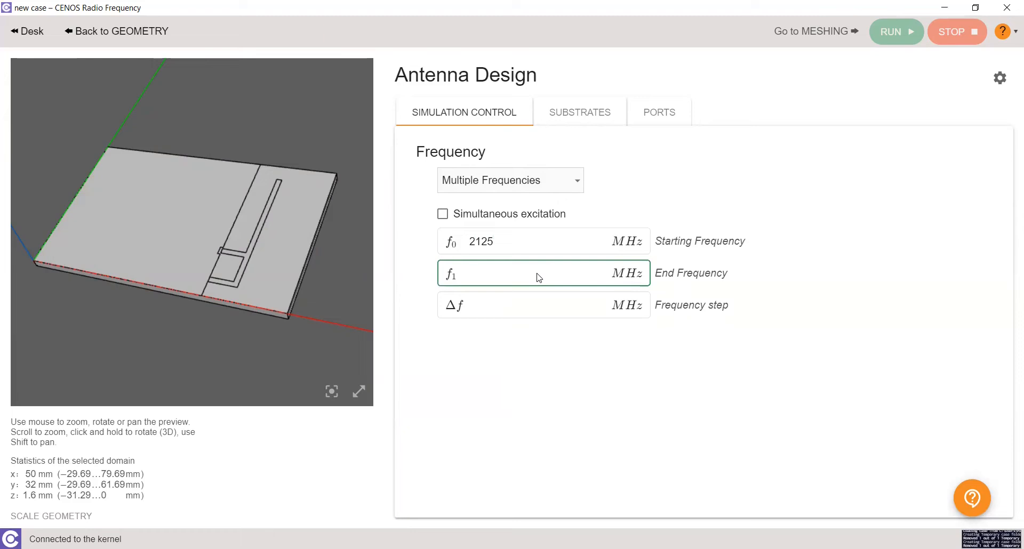
{"action": "type", "text": "2275"}
{"action": "key", "text": "Tab"}
{"action": "type", "text": "25"}
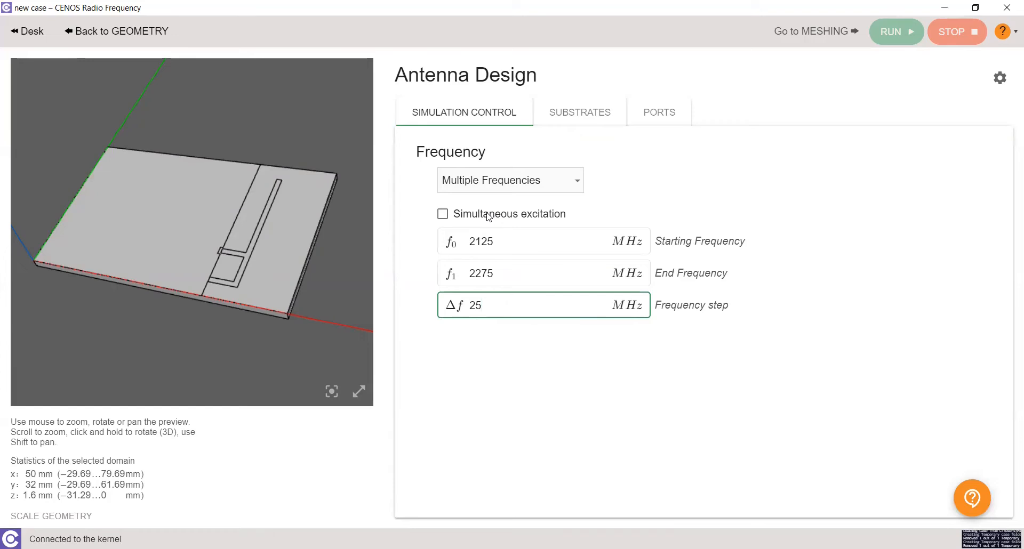
Apply the FR4 material from the material library to the substrate
{"action": "left_click", "coordinate": [580, 116]}
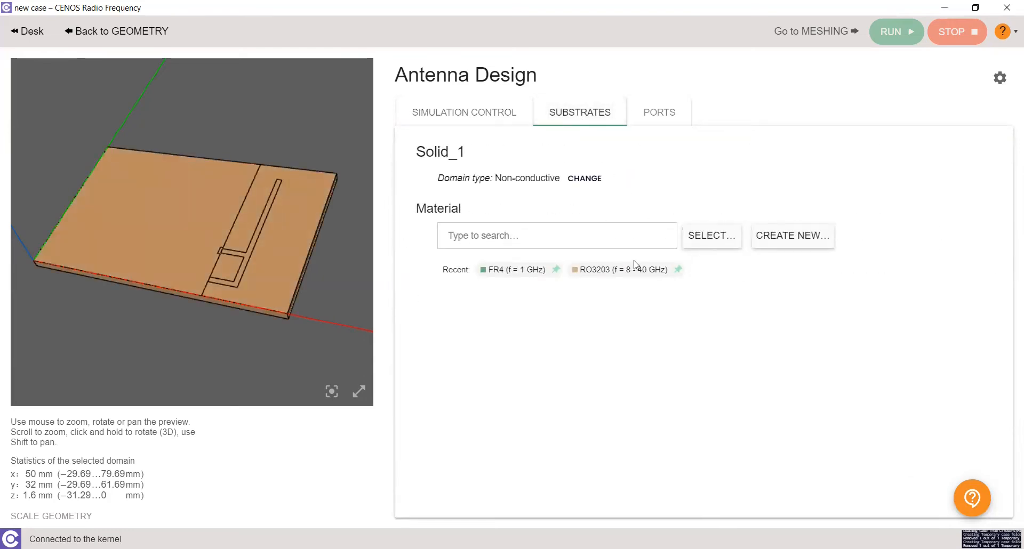
{"action": "left_click", "coordinate": [720, 241]}
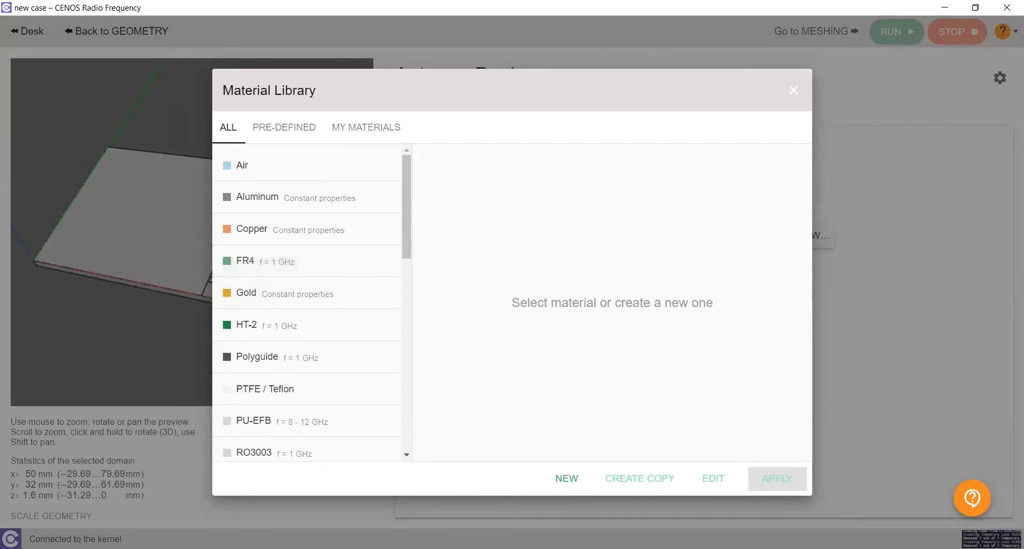
{"action": "left_click", "coordinate": [271, 260]}
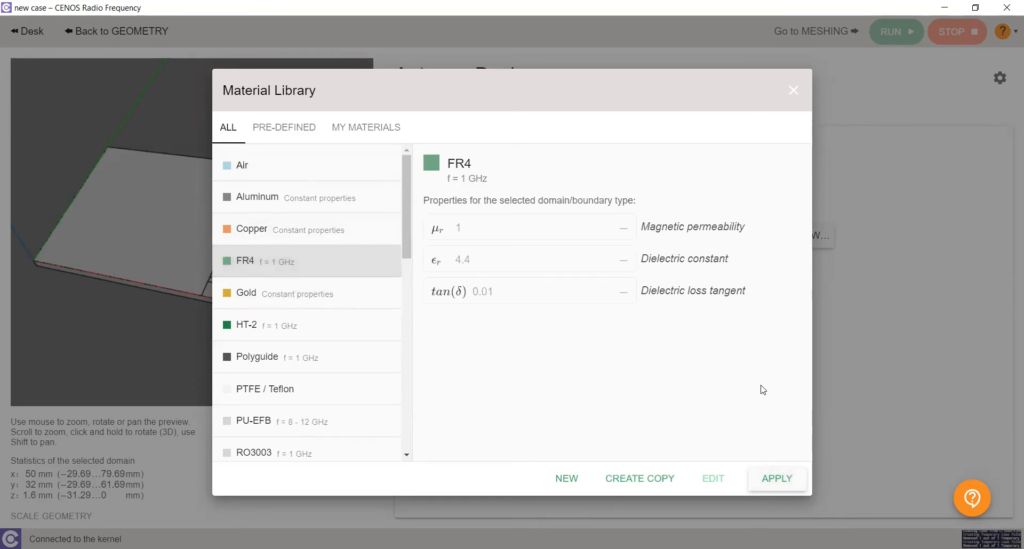
{"action": "left_click", "coordinate": [778, 465]}
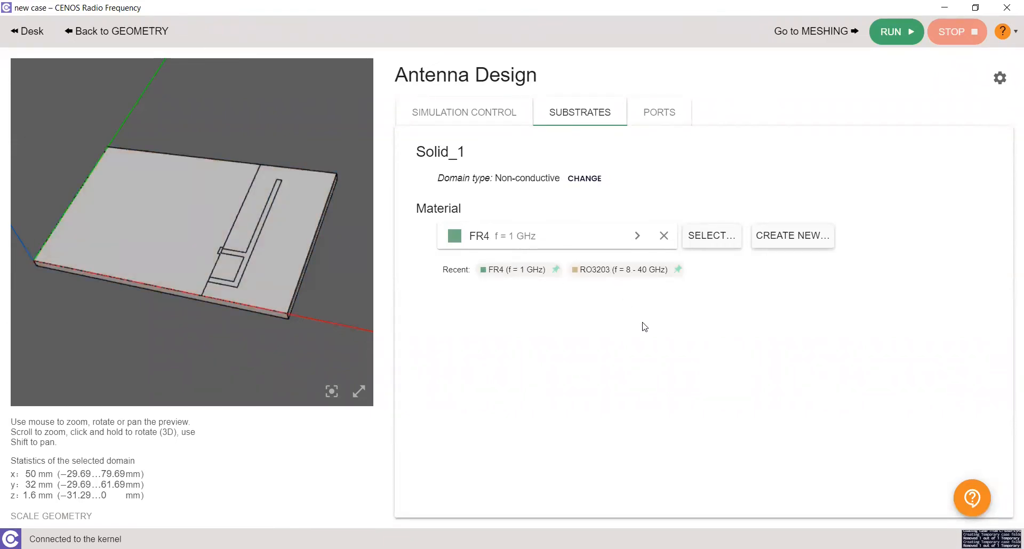
Review the port settings and run the simulation
{"action": "left_click", "coordinate": [649, 110]}
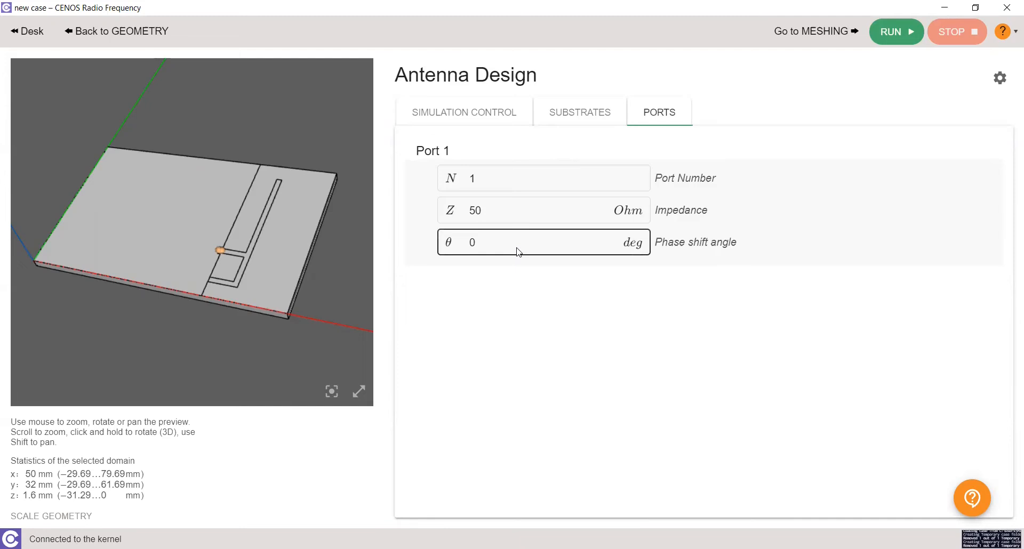
{"action": "left_click", "coordinate": [897, 38]}
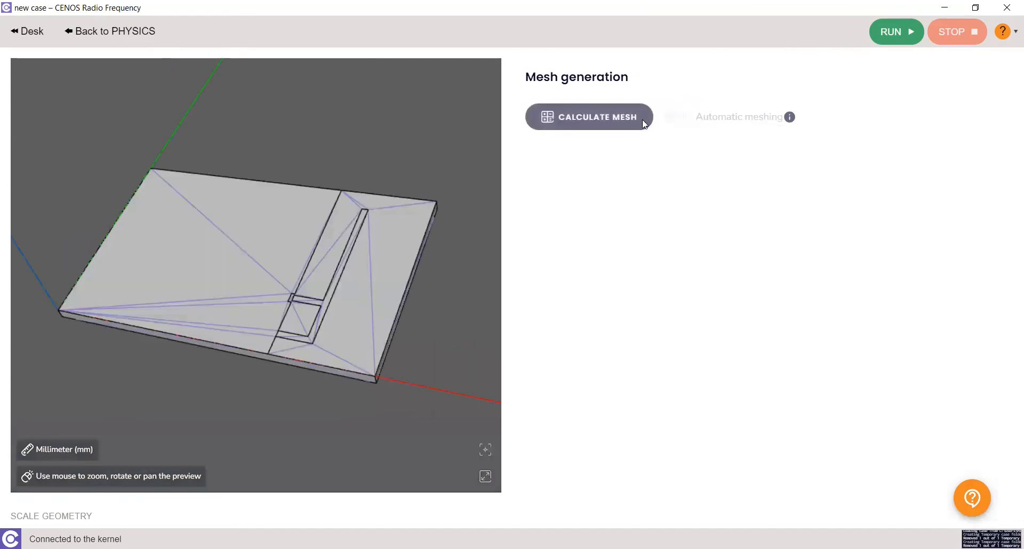
Calculate the mesh for the antenna model
{"action": "left_click", "coordinate": [596, 117]}
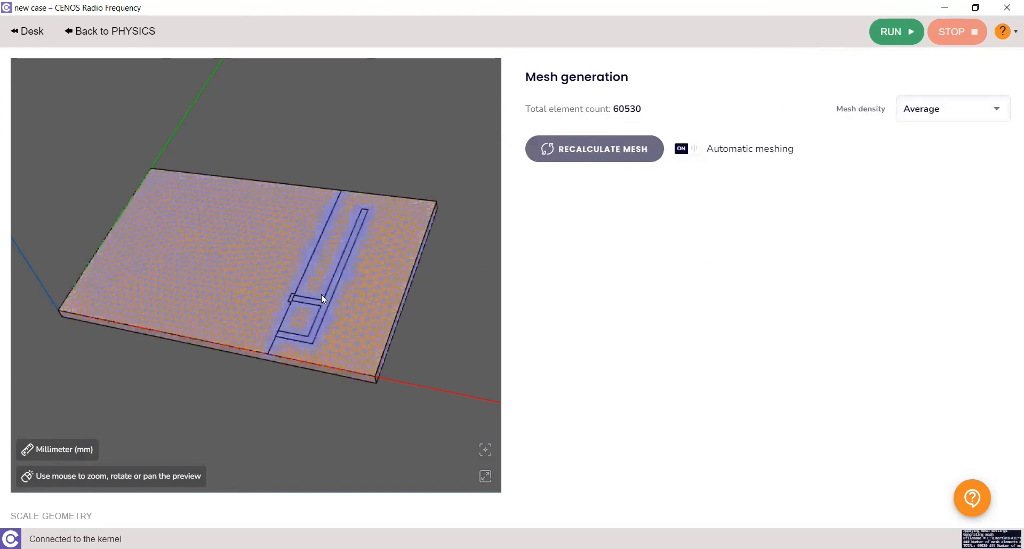
{"action": "scroll", "coordinate": [321, 294], "scroll_direction": "up", "scroll_amount": 5}
{"action": "scroll", "coordinate": [365, 280], "scroll_direction": "down", "scroll_amount": 3}
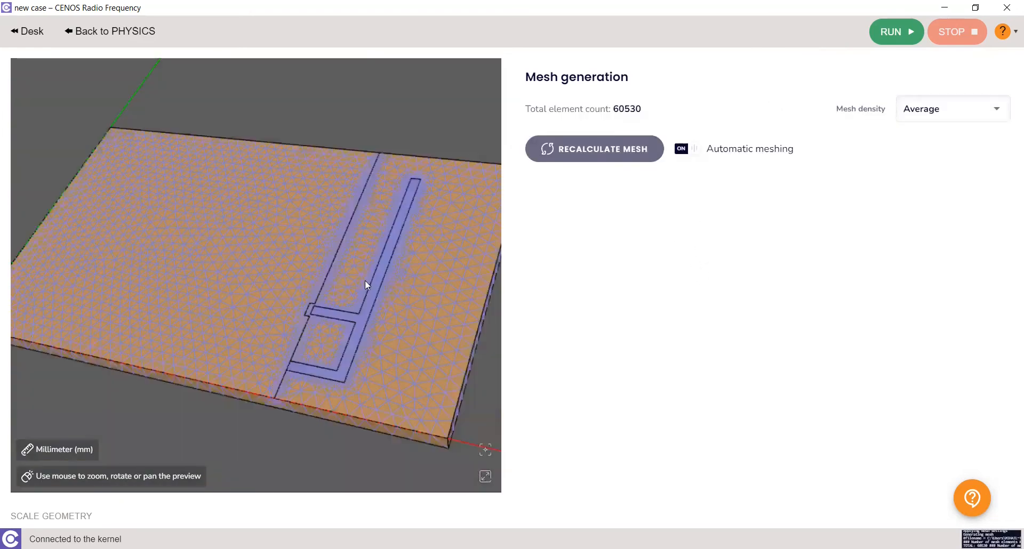
{"action": "left_click_drag", "start_coordinate": [366, 312], "coordinate": [366, 305]}
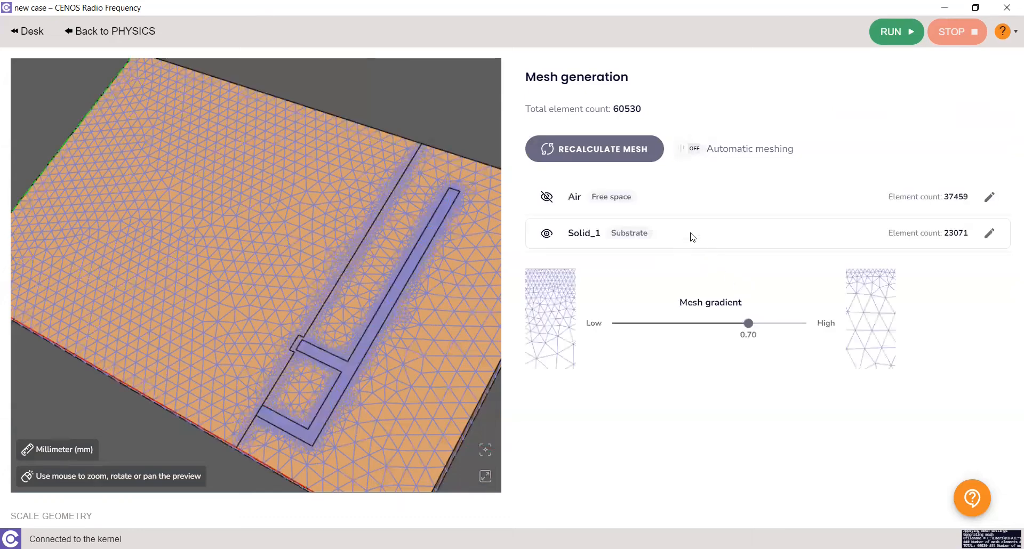
Open the Solid_1 substrate mesh settings and inspect the face and edge submesh element sizes
{"action": "left_click", "coordinate": [692, 237]}
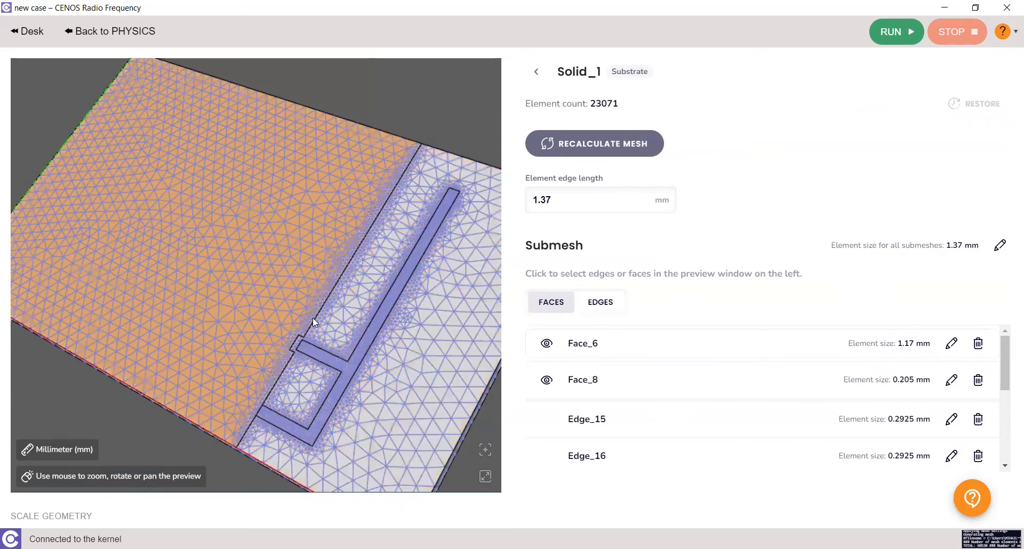
{"action": "left_click", "coordinate": [618, 308]}
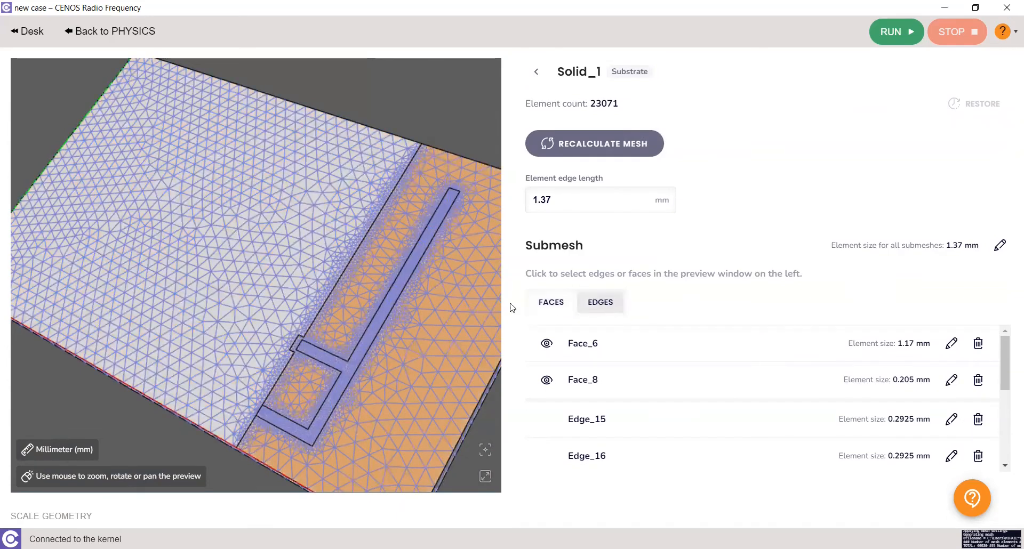
{"action": "left_click", "coordinate": [337, 281]}
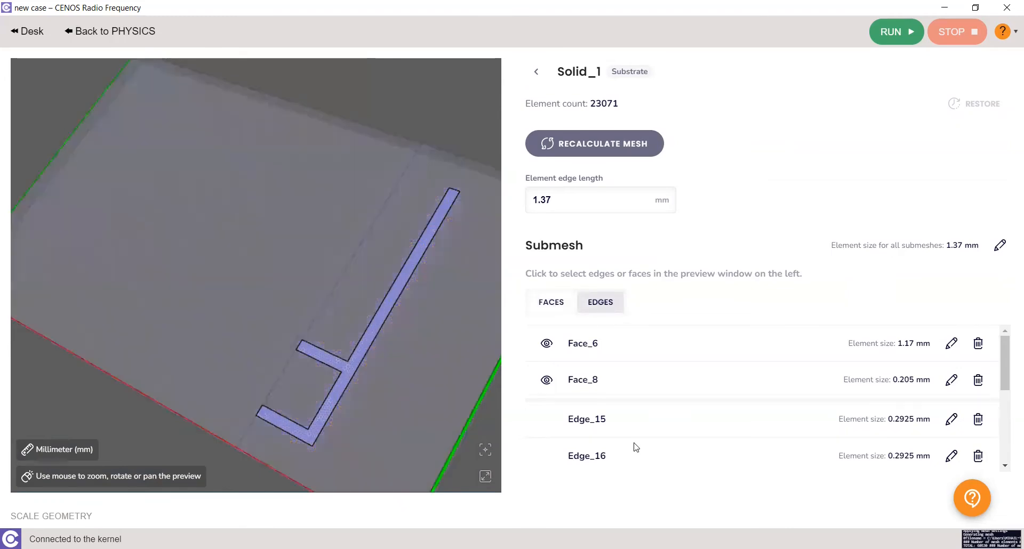
{"action": "scroll", "coordinate": [626, 438], "scroll_direction": "down", "scroll_amount": 3}
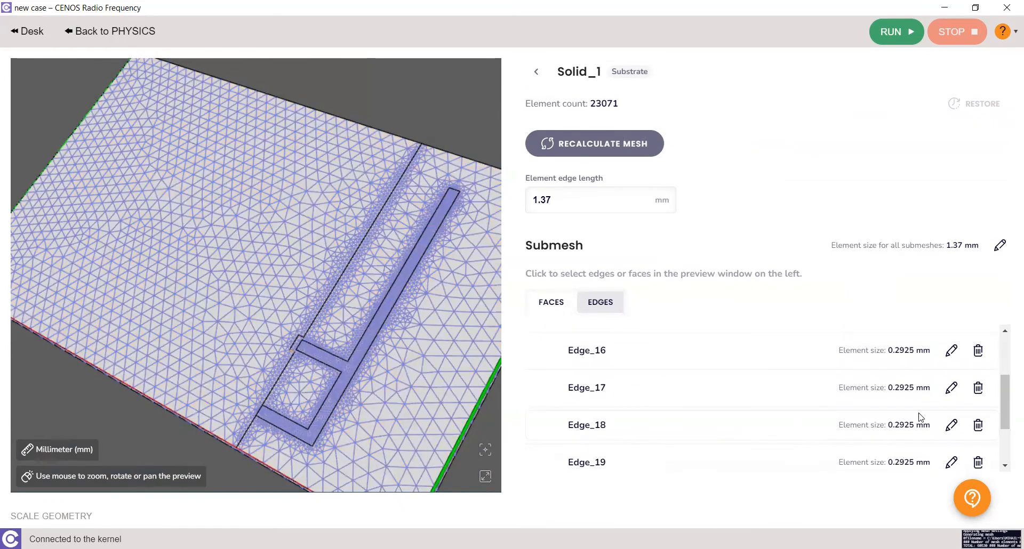
{"action": "left_click", "coordinate": [951, 425]}
{"action": "left_click", "coordinate": [851, 427]}
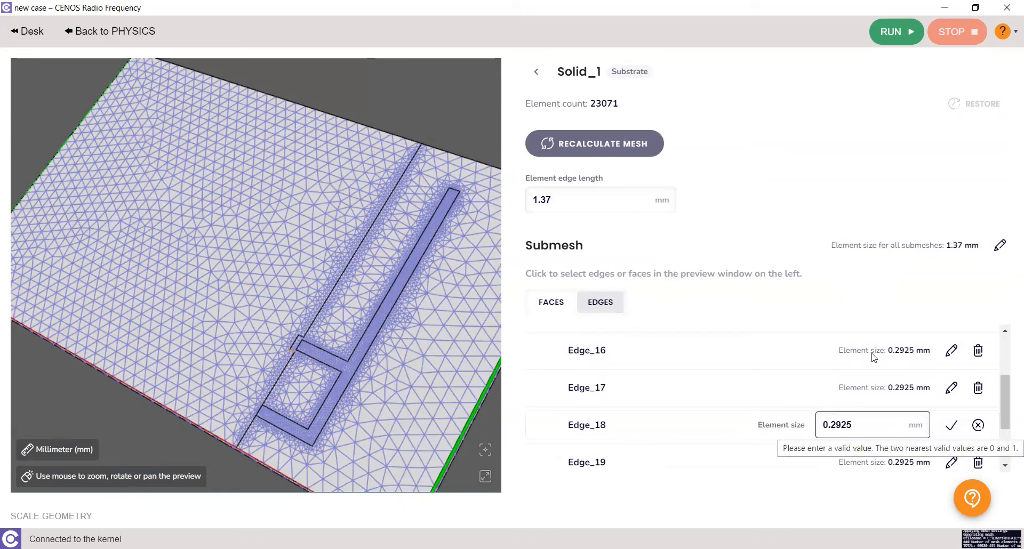
Return to physics, start the simulation and save the case directory as IFA_run1
{"action": "left_click", "coordinate": [128, 34]}
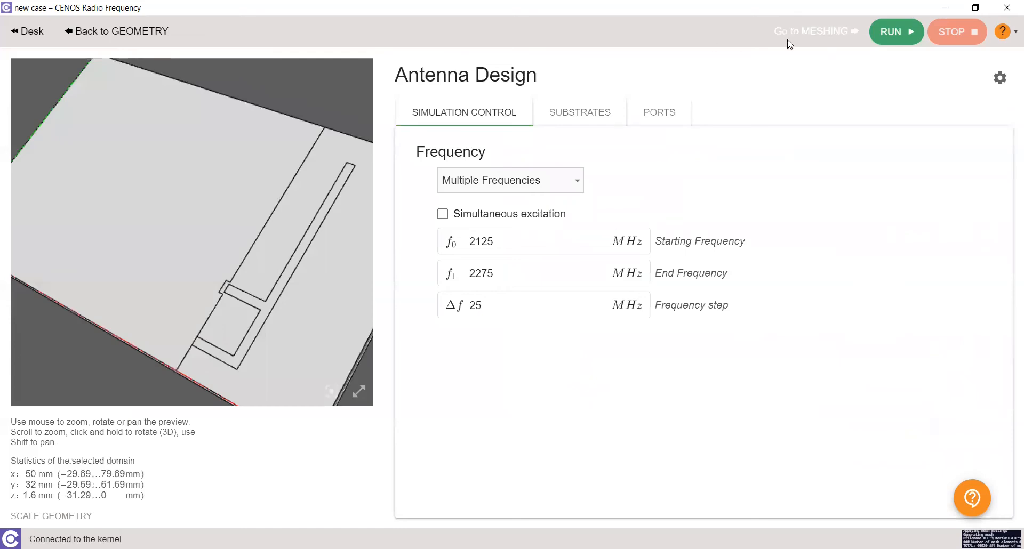
{"action": "left_click", "coordinate": [896, 33]}
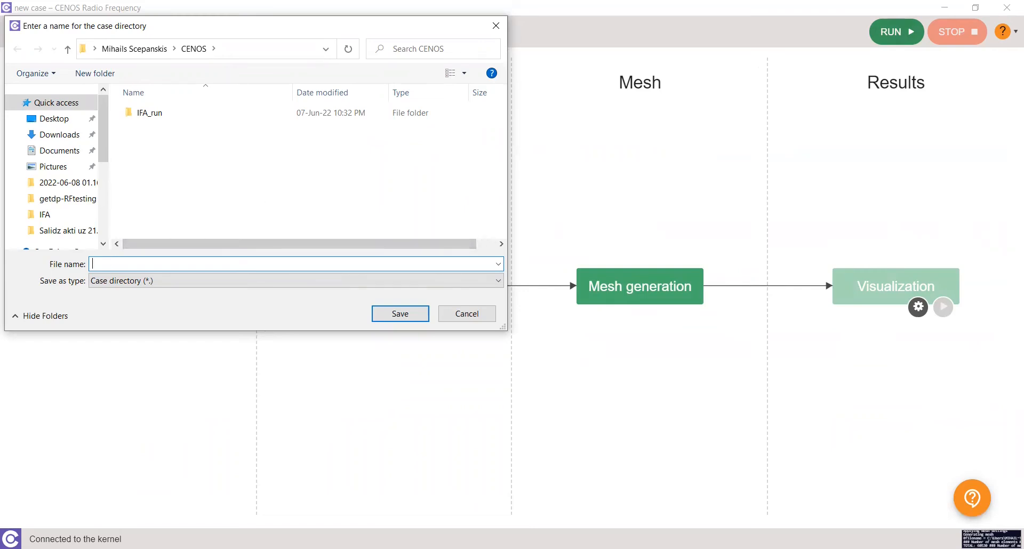
{"action": "type", "text": "IFA_run1"}
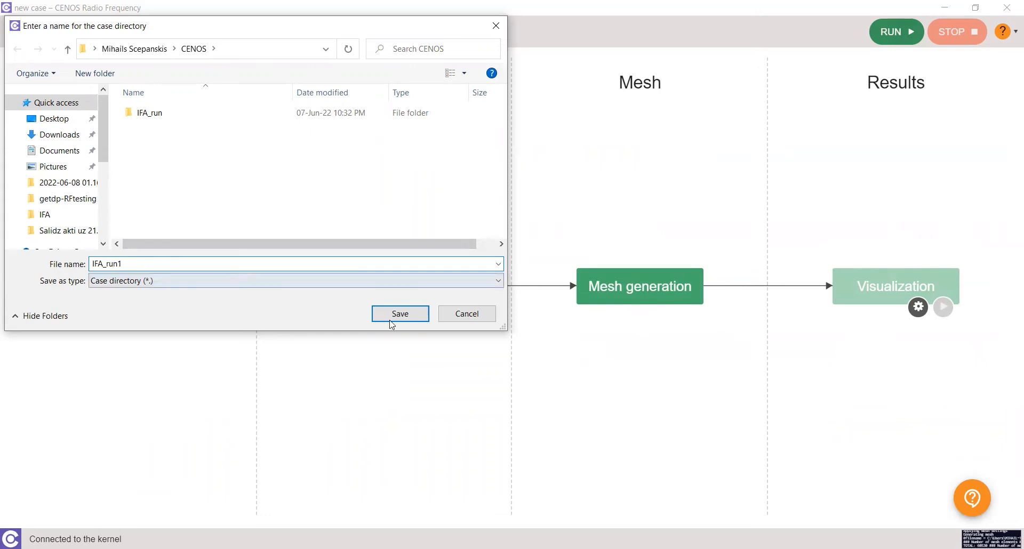
{"action": "left_click", "coordinate": [410, 315]}
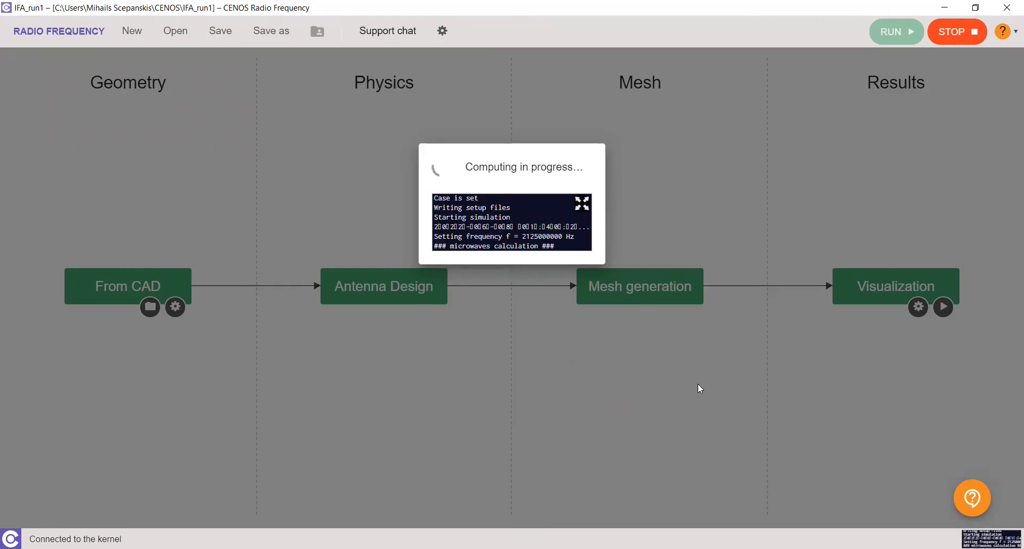
Open the support chat, create a new topic and send "Hi! can you help me?" with a pasted screenshot
{"action": "left_click", "coordinate": [979, 498]}
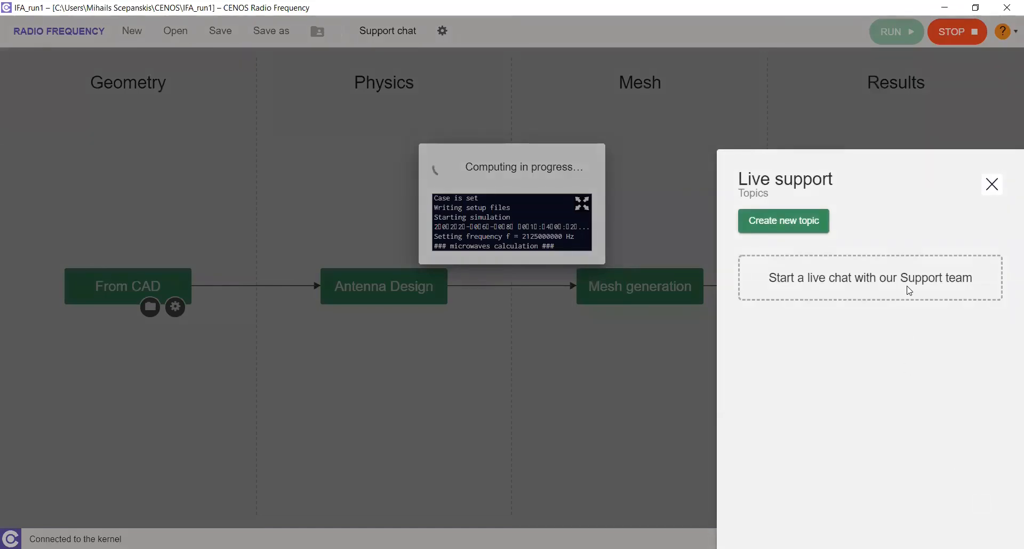
{"action": "left_click", "coordinate": [786, 221]}
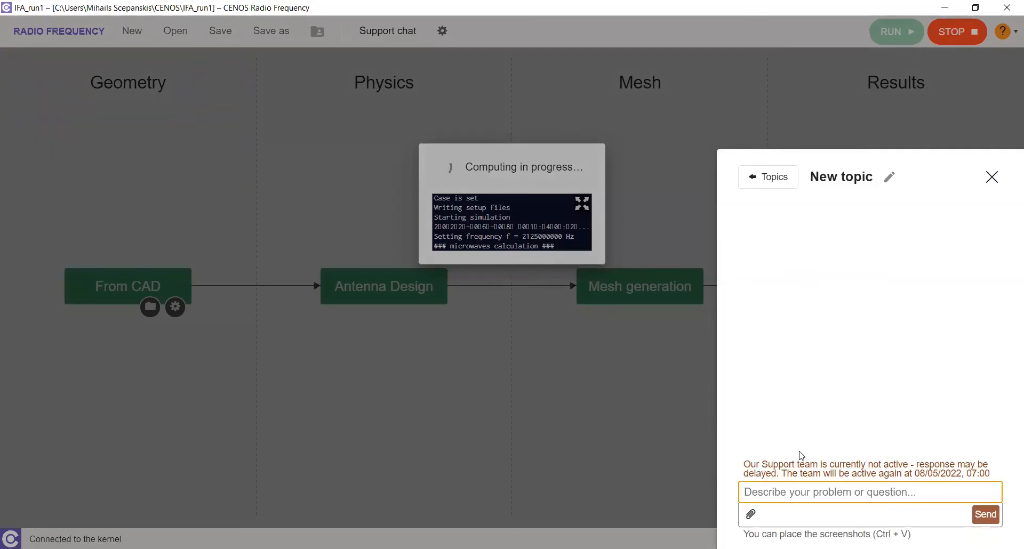
{"action": "type", "text": "Hi! can you help "}
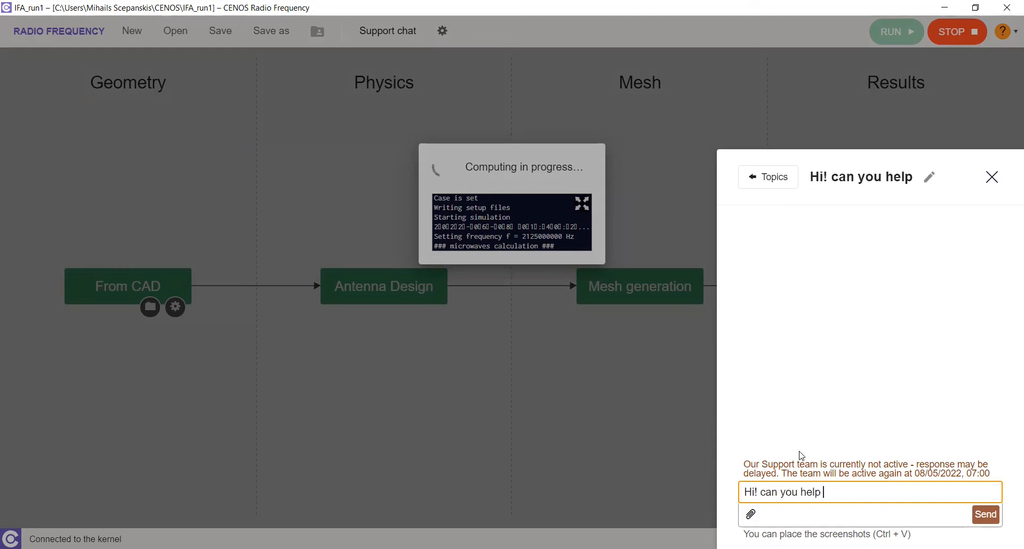
{"action": "type", "text": "me?"}
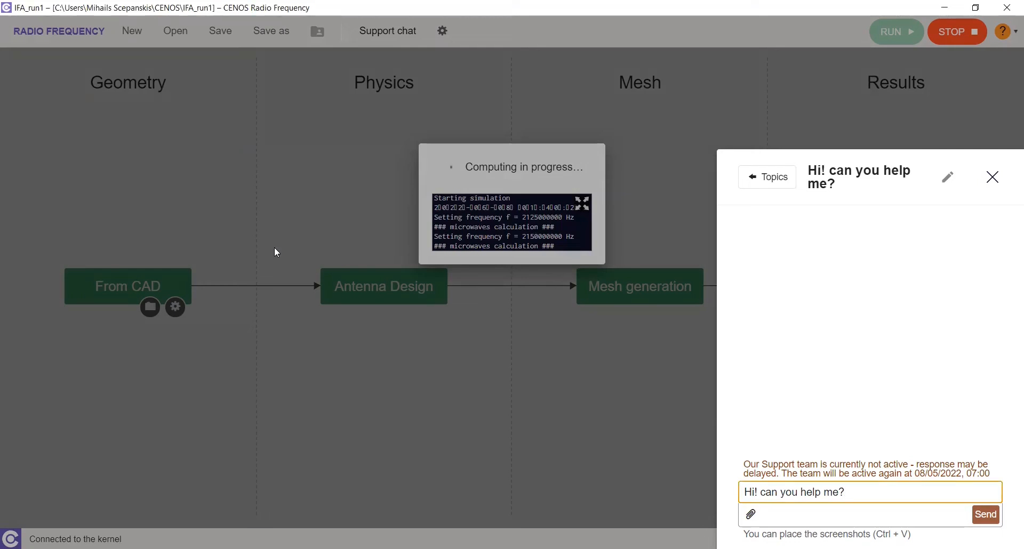
{"action": "key", "text": "ctrl+v"}
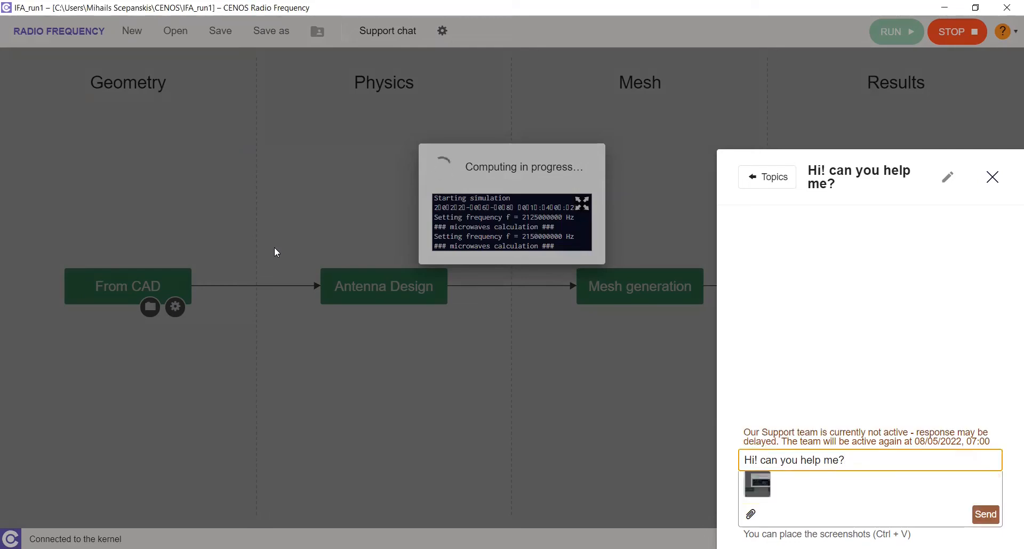
{"action": "left_click", "coordinate": [994, 515]}
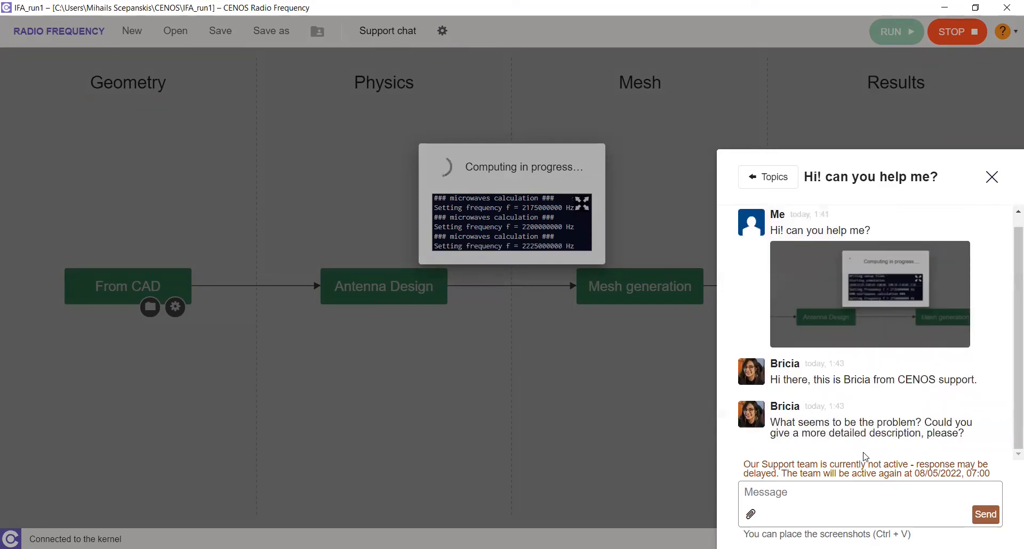
Reply with a thank-you message to the support agent and close the chat
{"action": "type", "text": "thank Bricia"}
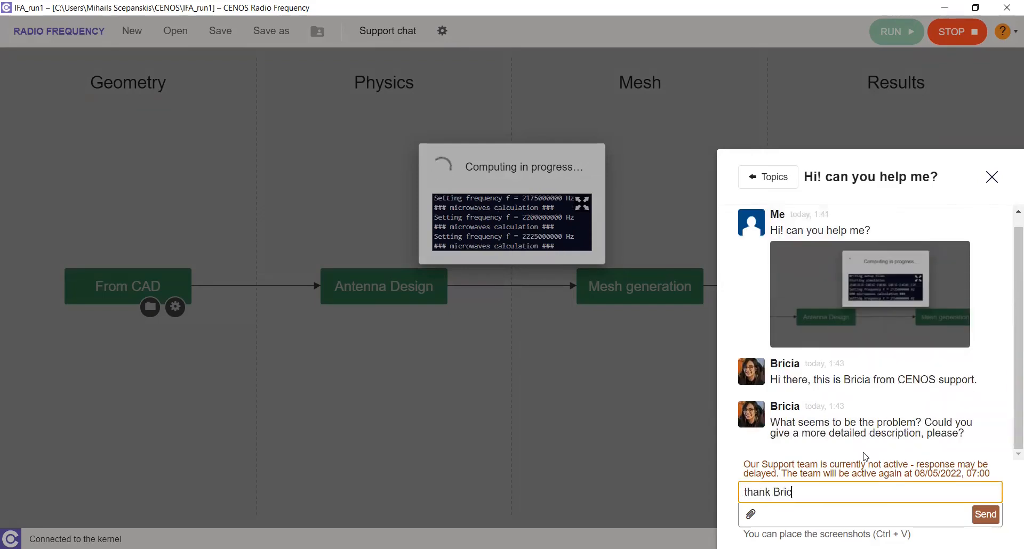
{"action": "key", "text": "Return"}
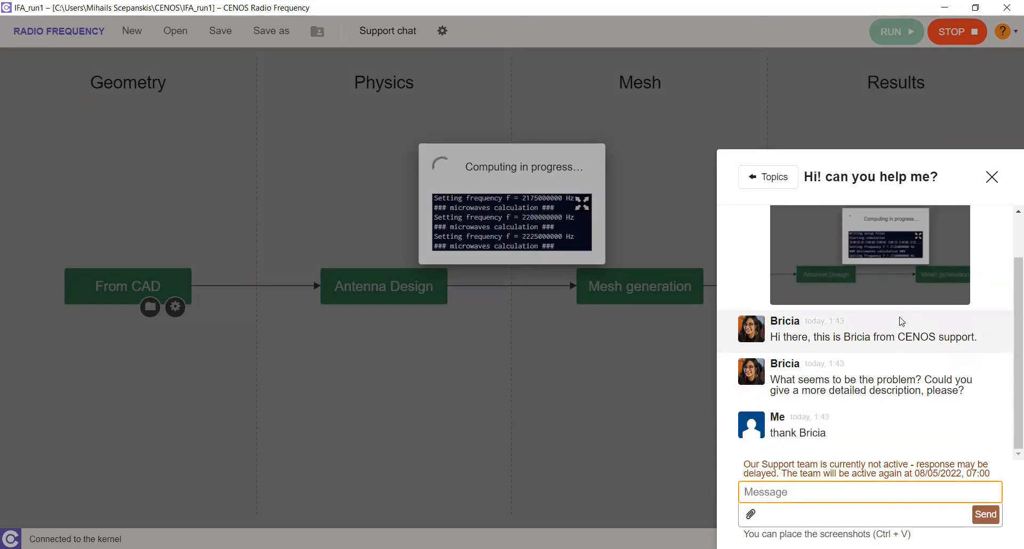
{"action": "left_click", "coordinate": [989, 180]}
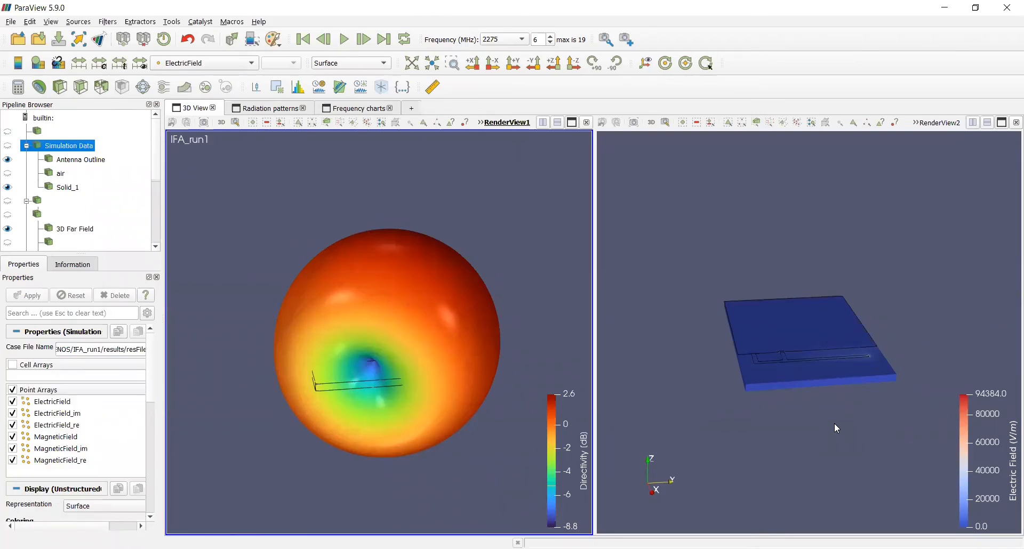
Examine the 3D directivity and electric field views, then the radiation pattern and frequency chart tabs
{"action": "left_click_drag", "start_coordinate": [519, 263], "coordinate": [511, 243]}
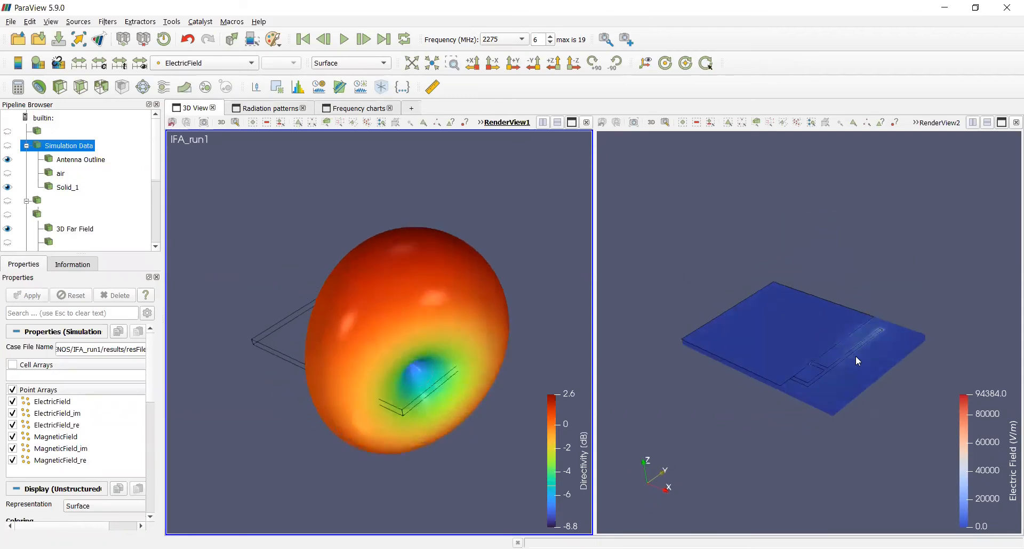
{"action": "scroll", "coordinate": [859, 361], "scroll_direction": "up", "scroll_amount": 5}
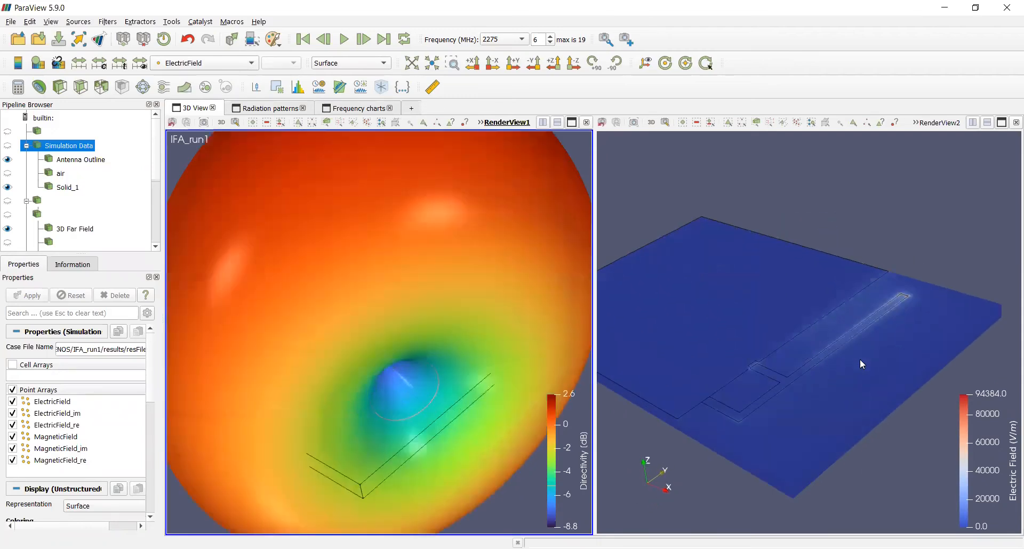
{"action": "mouse_move", "coordinate": [860, 361]}
{"action": "left_mouse_down"}
{"action": "mouse_move", "coordinate": [861, 427]}
{"action": "mouse_move", "coordinate": [878, 382]}
{"action": "mouse_move", "coordinate": [870, 350]}
{"action": "left_mouse_up"}
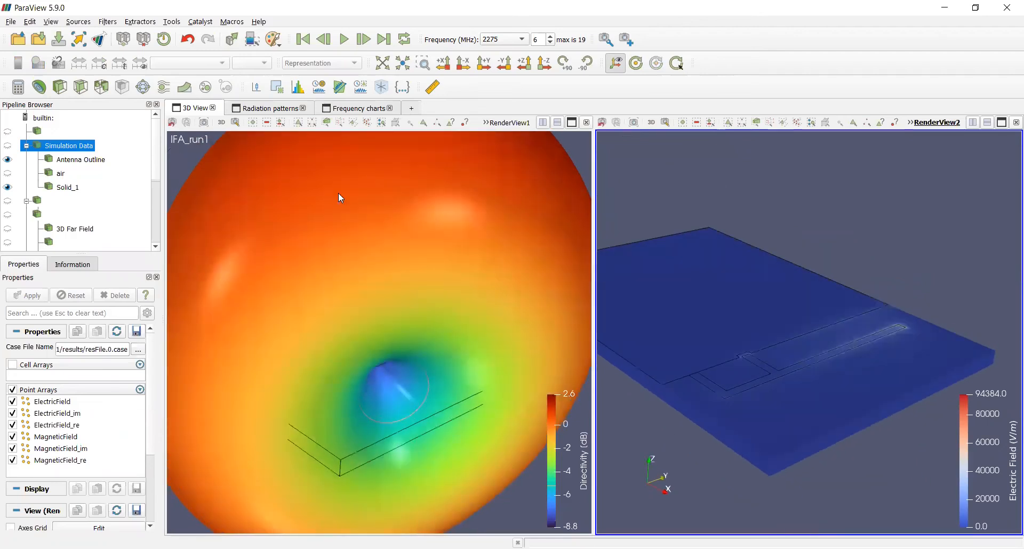
{"action": "left_click", "coordinate": [276, 108]}
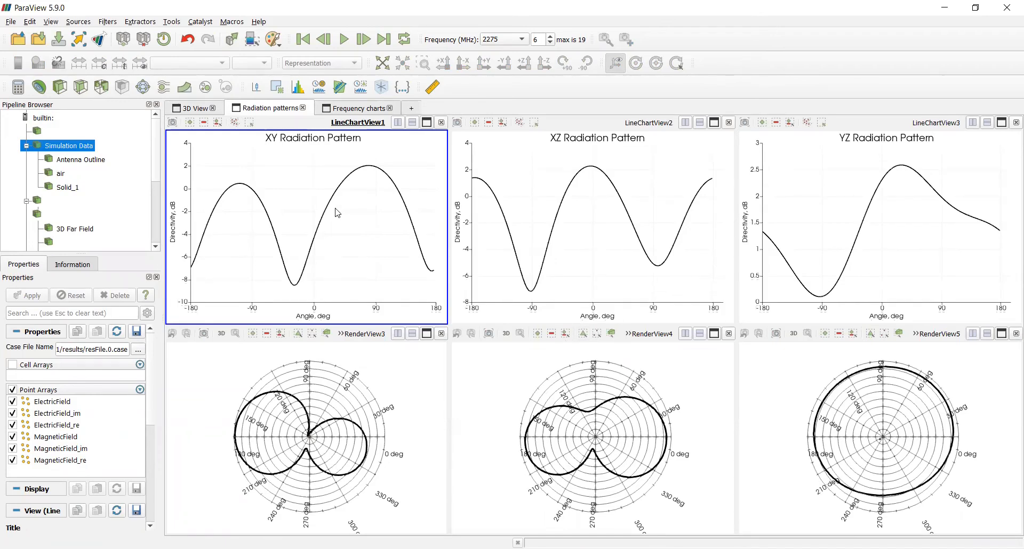
{"action": "left_click", "coordinate": [340, 109]}
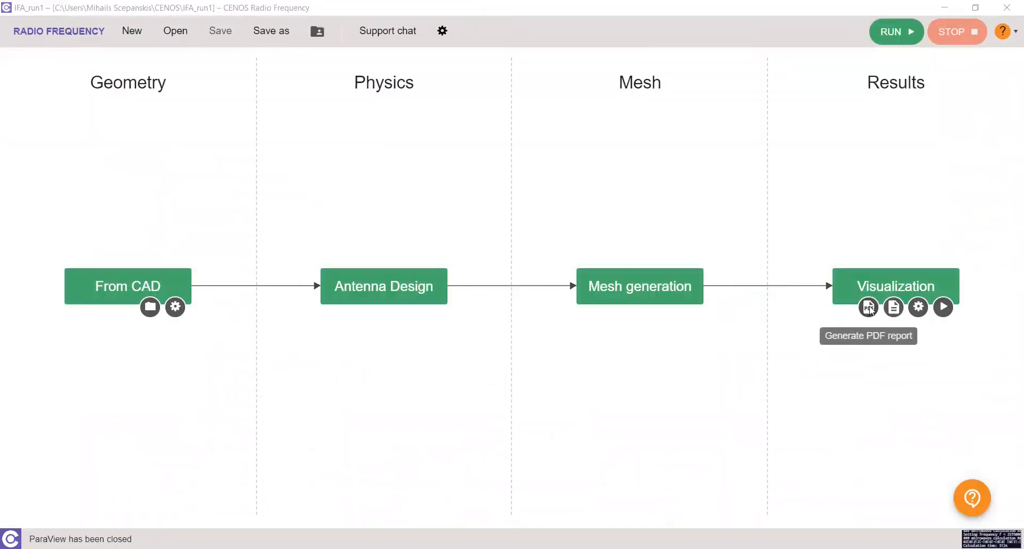
Generate the PDF report and scroll through its setup, S11, VSWR and lobe parameter sections
{"action": "left_click", "coordinate": [869, 307]}
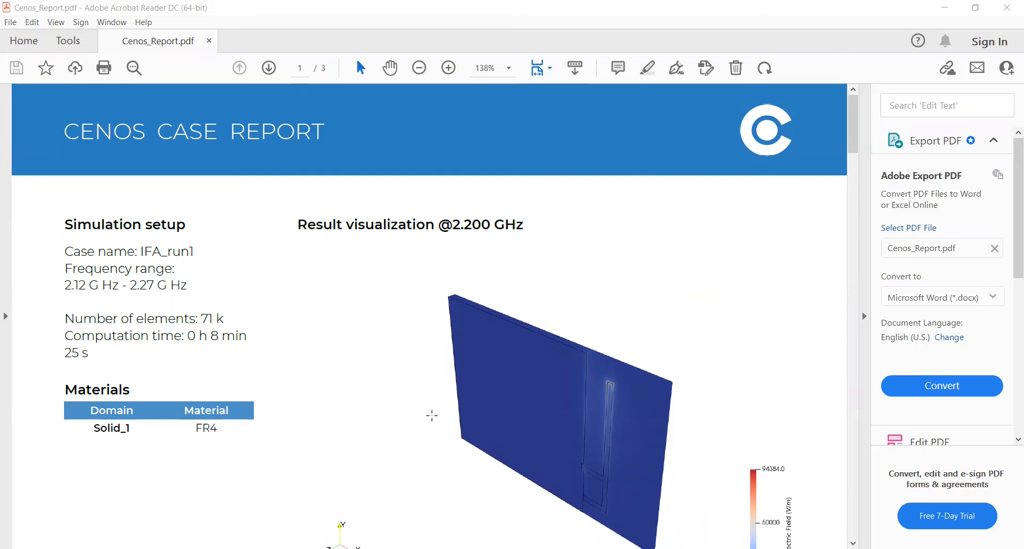
{"action": "scroll", "coordinate": [432, 416], "scroll_direction": "down", "scroll_amount": 10}
{"action": "scroll", "coordinate": [434, 421], "scroll_direction": "down", "scroll_amount": 12}
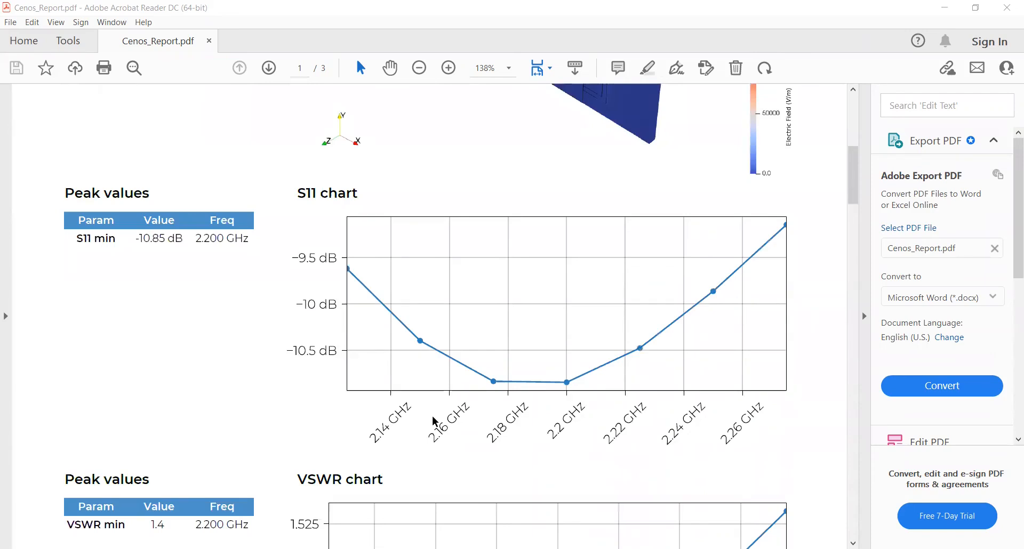
{"action": "scroll", "coordinate": [434, 422], "scroll_direction": "down", "scroll_amount": 8}
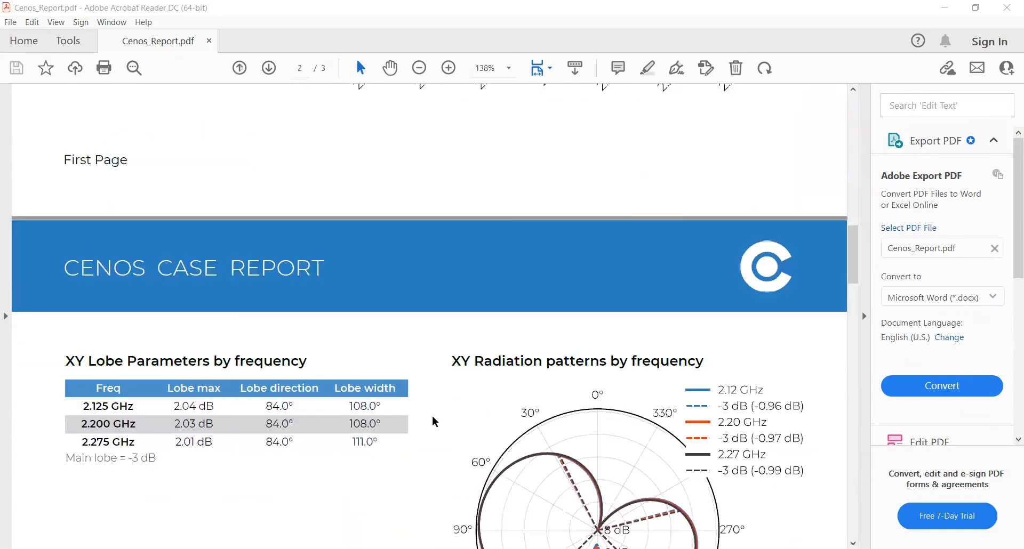
{"action": "scroll", "coordinate": [435, 422], "scroll_direction": "down", "scroll_amount": 12}
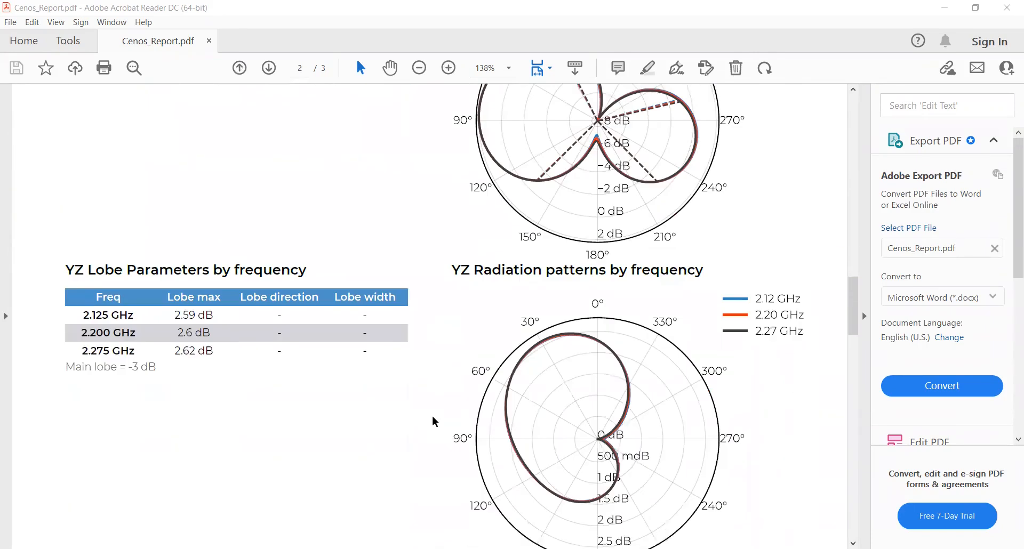
{"action": "scroll", "coordinate": [435, 421], "scroll_direction": "down", "scroll_amount": 15}
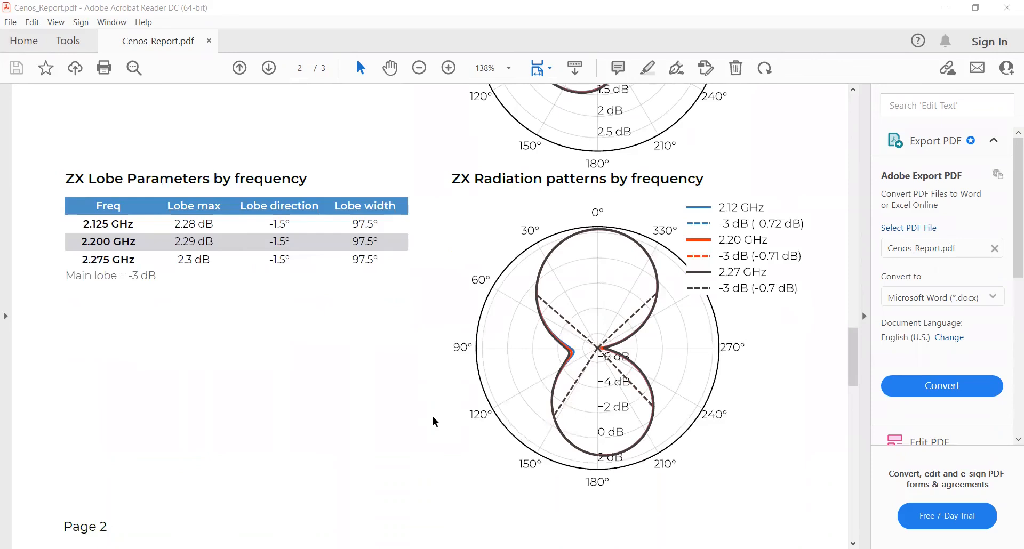
{"action": "scroll", "coordinate": [434, 421], "scroll_direction": "down", "scroll_amount": 17}
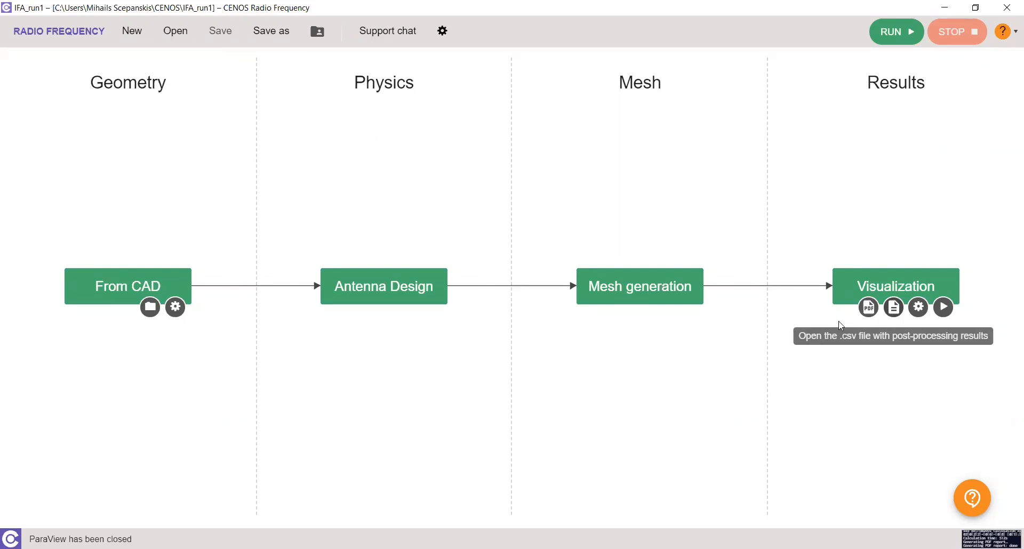
Reopen the antenna design, check the substrate's material, and run the simulation again
{"action": "left_click", "coordinate": [401, 288]}
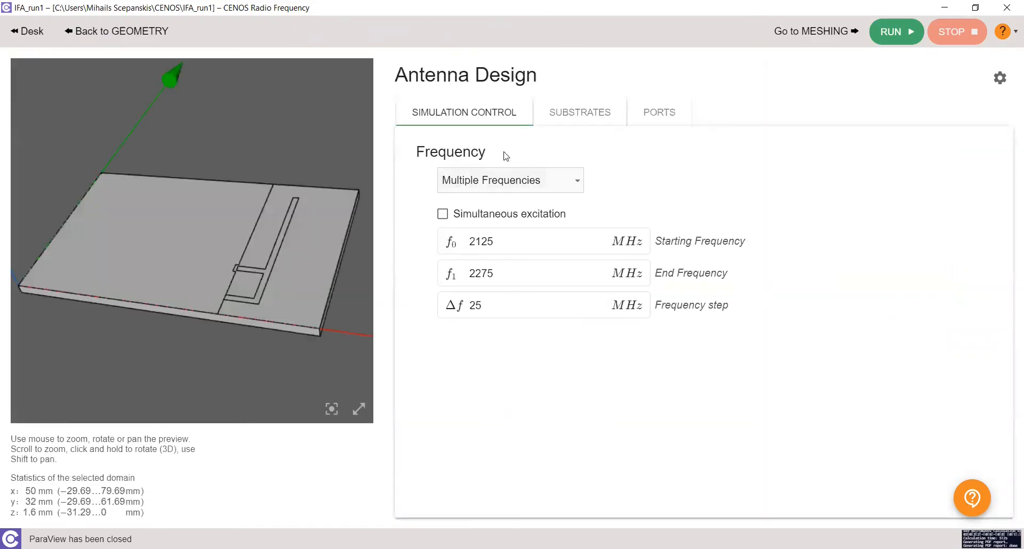
{"action": "left_click", "coordinate": [585, 122]}
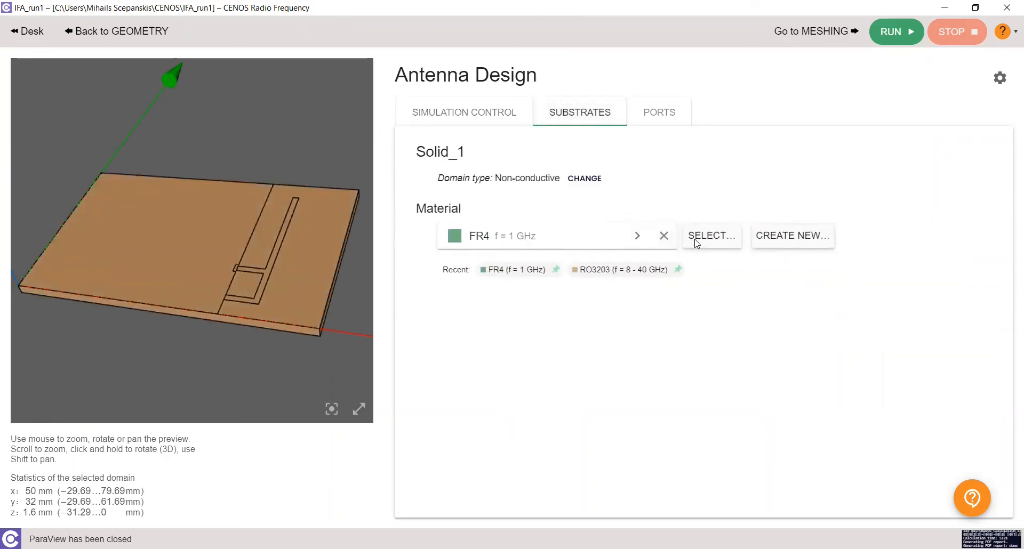
{"action": "left_click", "coordinate": [899, 32]}
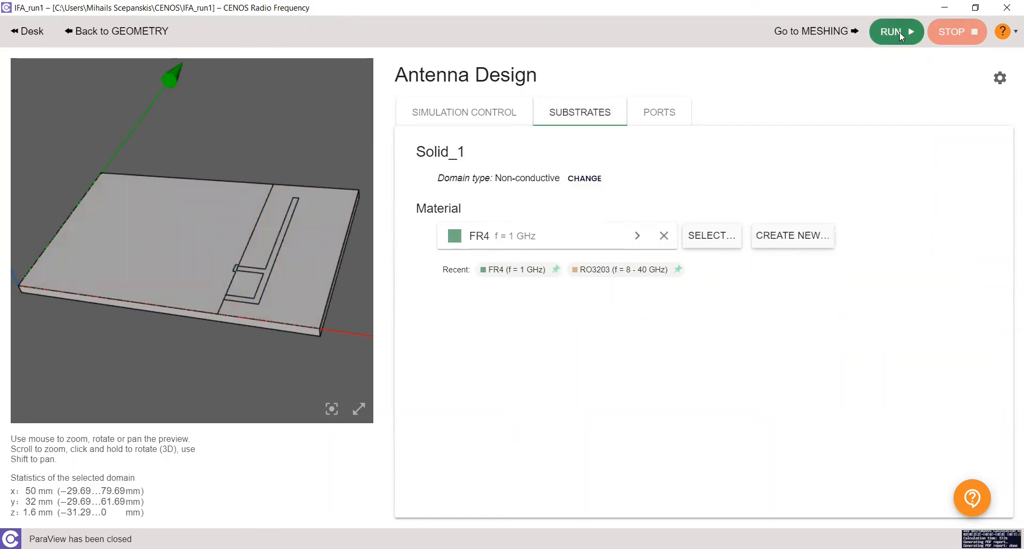
Return to the desk and replace the previous geometry by importing IFA_modified.step from the IFA folder
{"action": "left_click", "coordinate": [136, 31]}
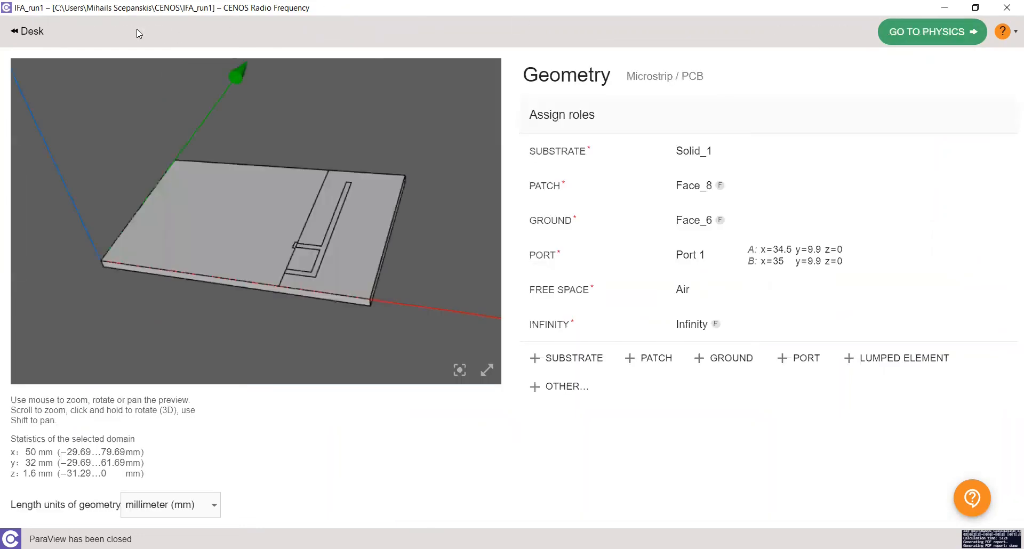
{"action": "left_click_drag", "start_coordinate": [391, 240], "coordinate": [352, 297]}
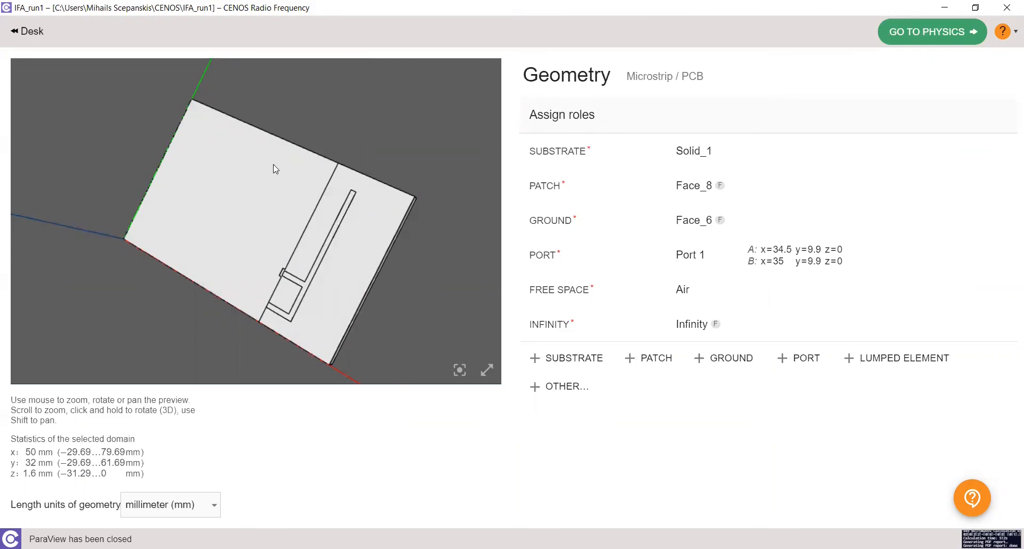
{"action": "left_click", "coordinate": [33, 35]}
{"action": "left_click", "coordinate": [151, 308]}
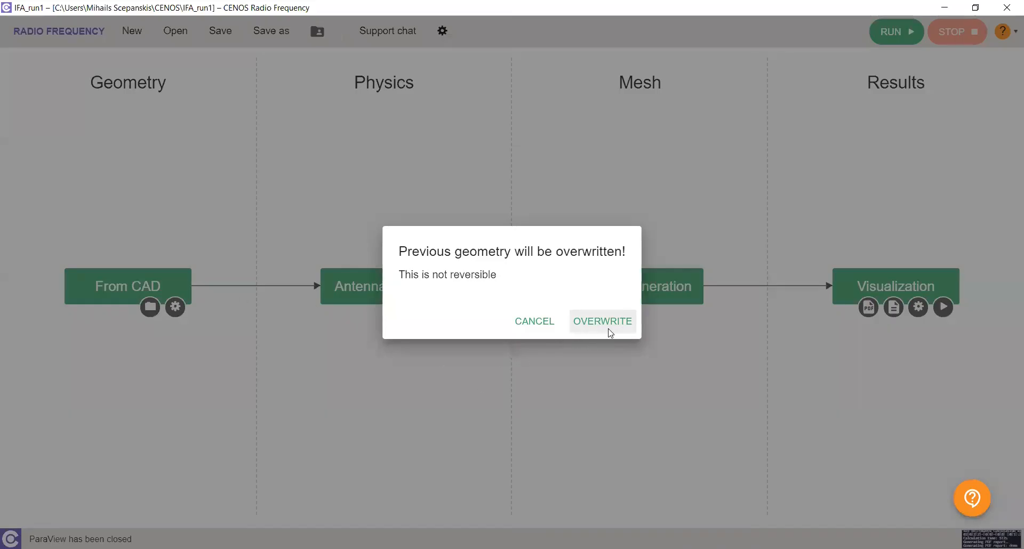
{"action": "left_click", "coordinate": [611, 330]}
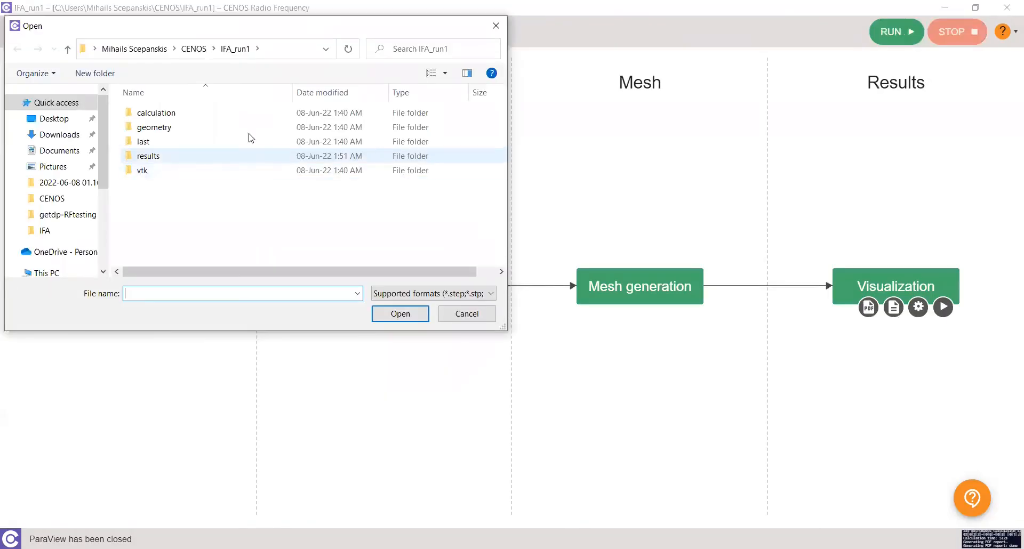
{"action": "left_click", "coordinate": [46, 230]}
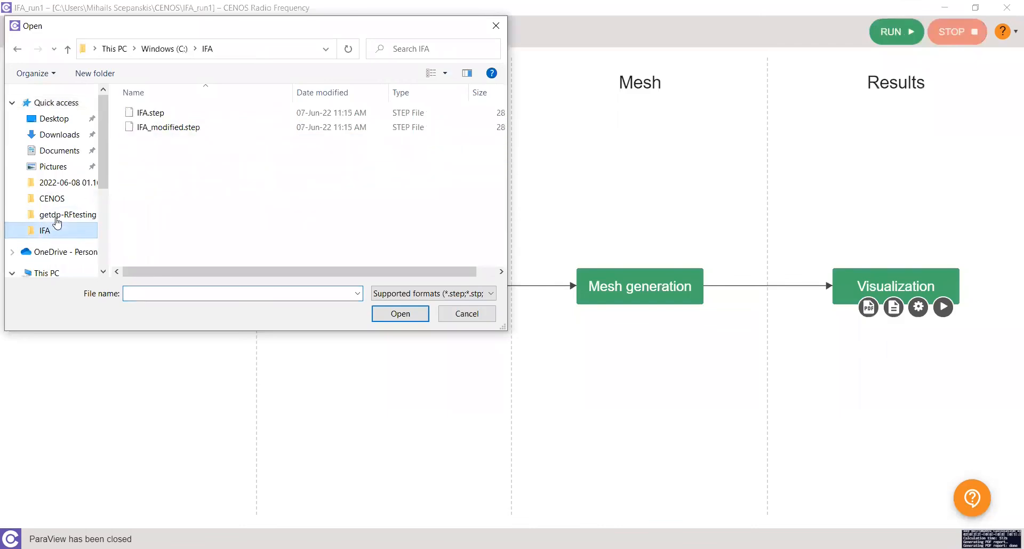
{"action": "left_click", "coordinate": [156, 130]}
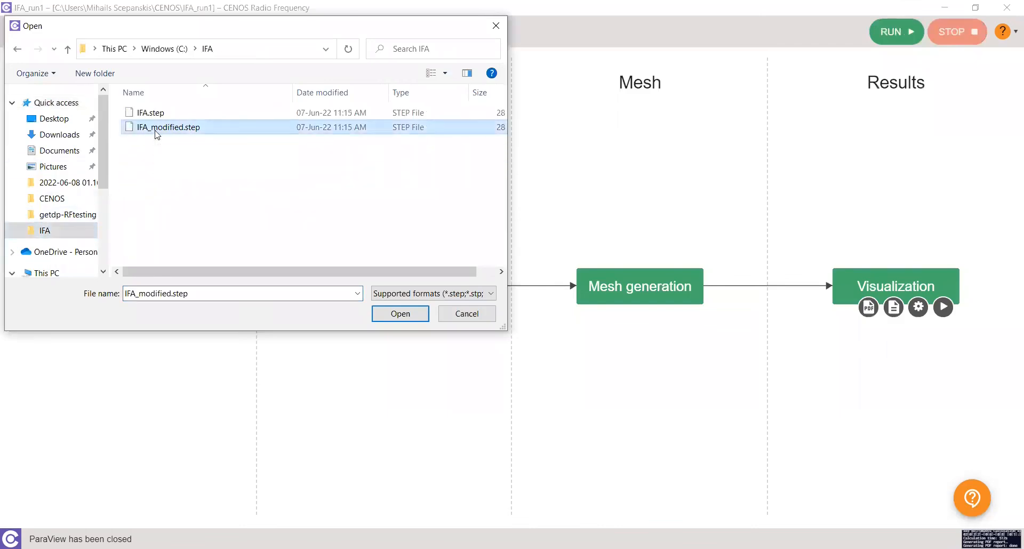
{"action": "left_click", "coordinate": [408, 315]}
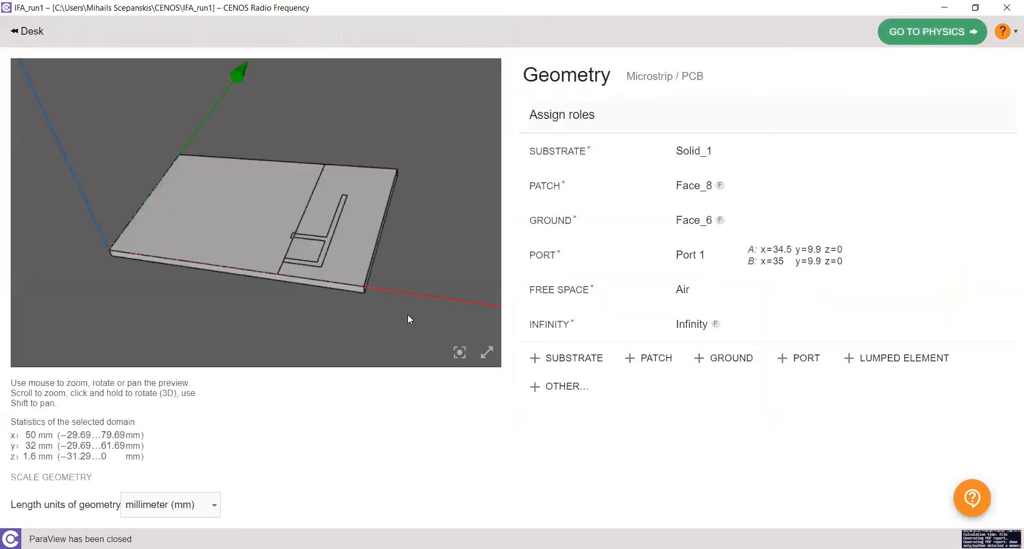
Inspect the imported model's role assignments for ground, patch and free space, then proceed to the physics setup
{"action": "left_click_drag", "start_coordinate": [349, 272], "coordinate": [345, 281]}
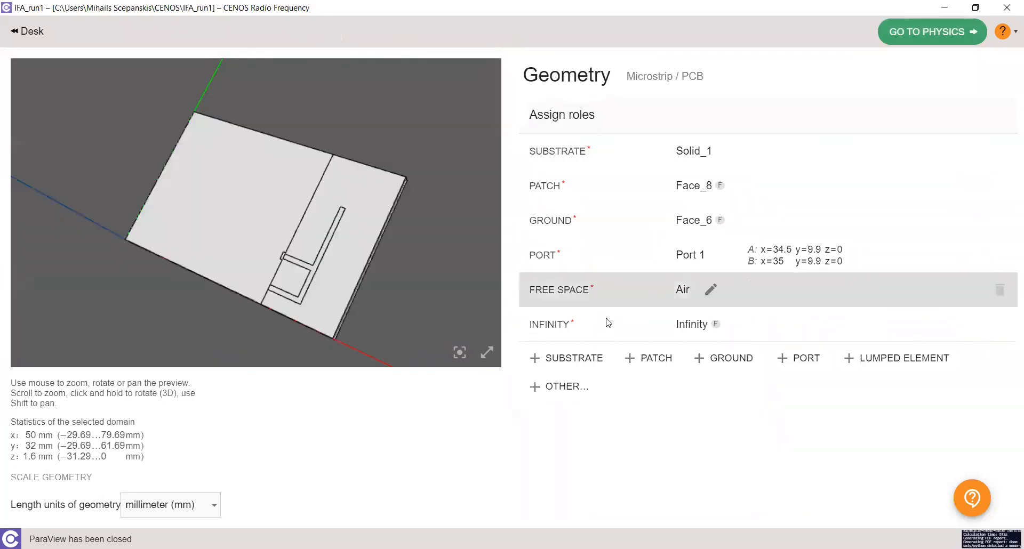
{"action": "mouse_move", "coordinate": [633, 321]}
{"action": "mouse_move", "coordinate": [675, 220]}
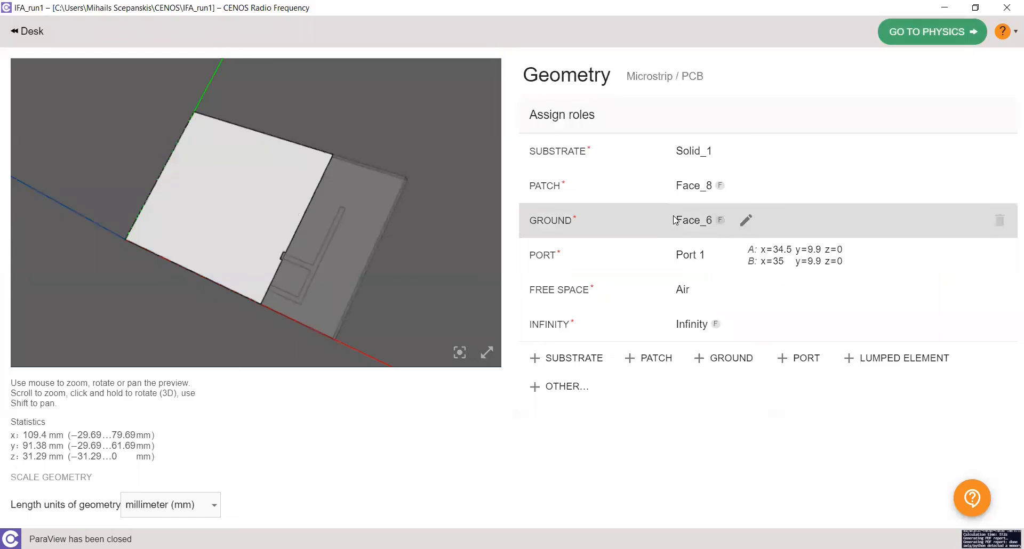
{"action": "mouse_move", "coordinate": [674, 256]}
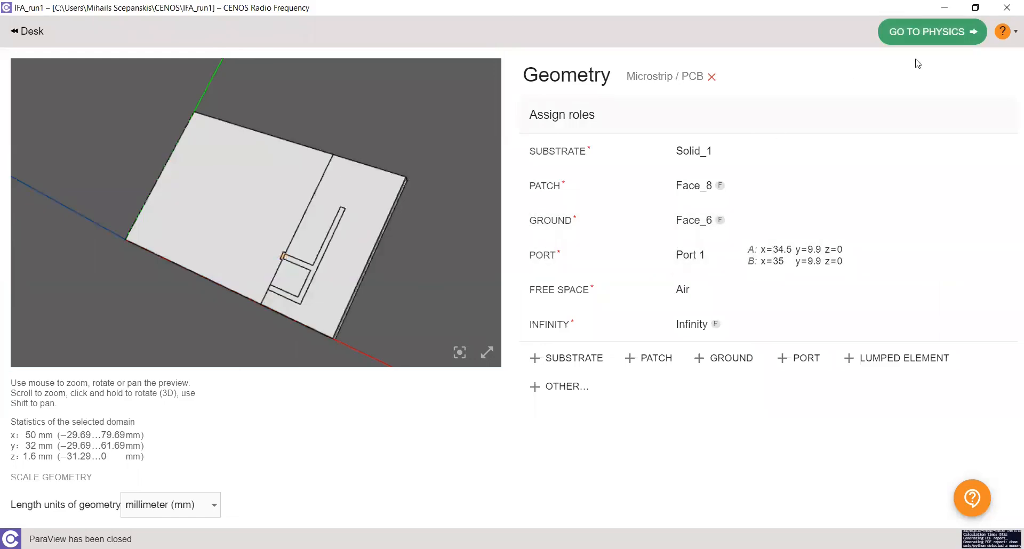
{"action": "left_click", "coordinate": [937, 43]}
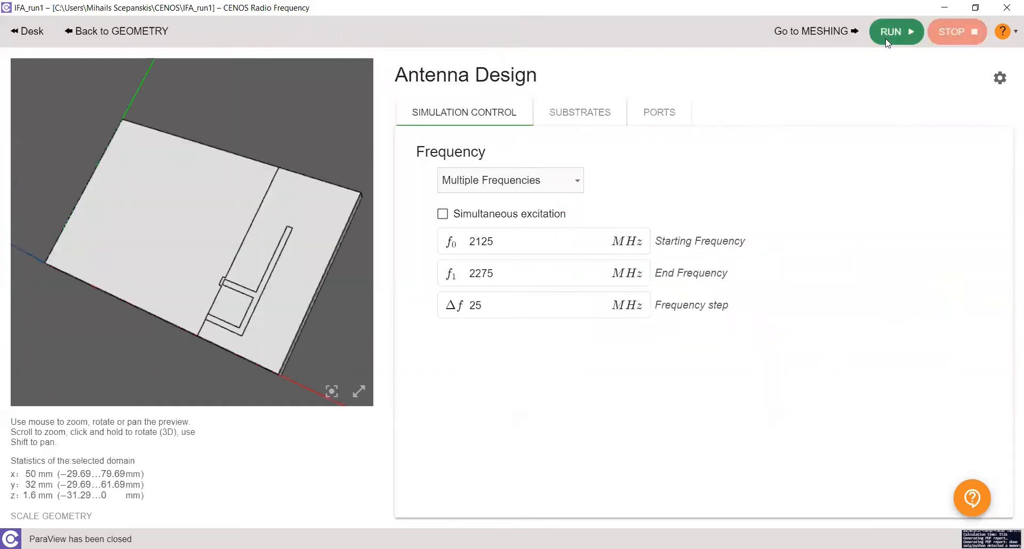